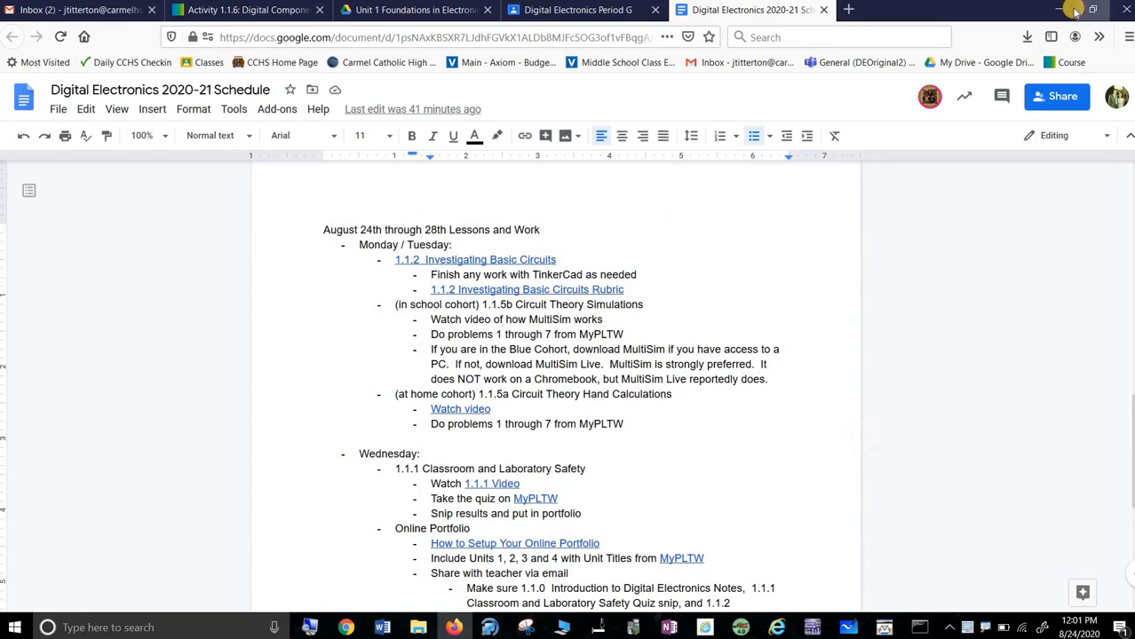
Minimize the browser with the course schedule and switch to the Multisim schematic.
{"action": "left_click", "coordinate": [1058, 10]}
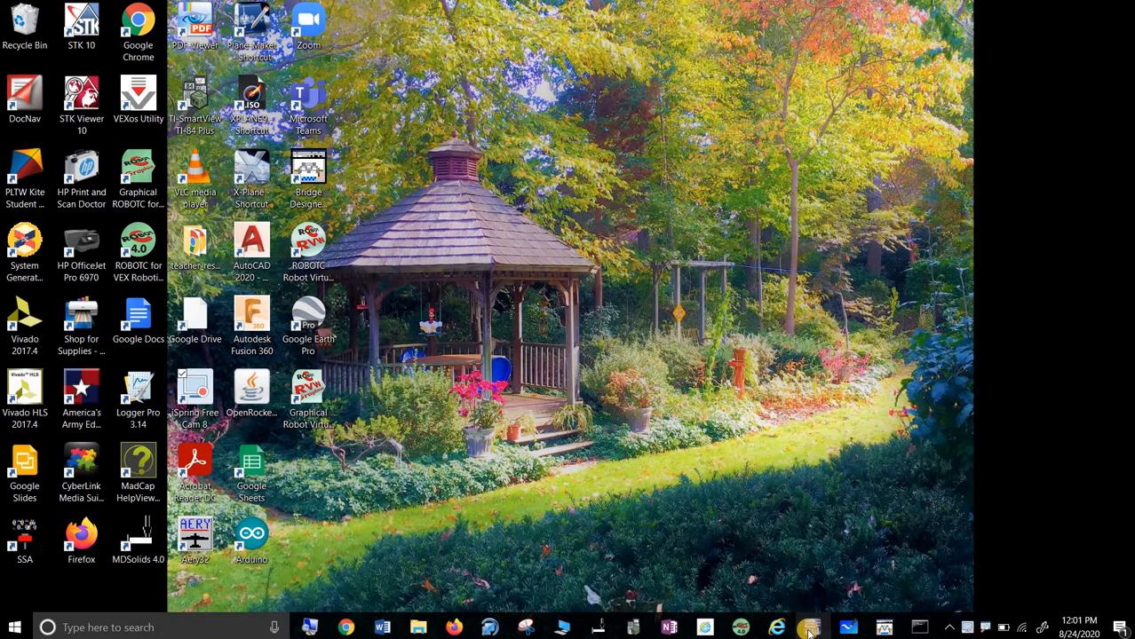
{"action": "mouse_move", "coordinate": [808, 631]}
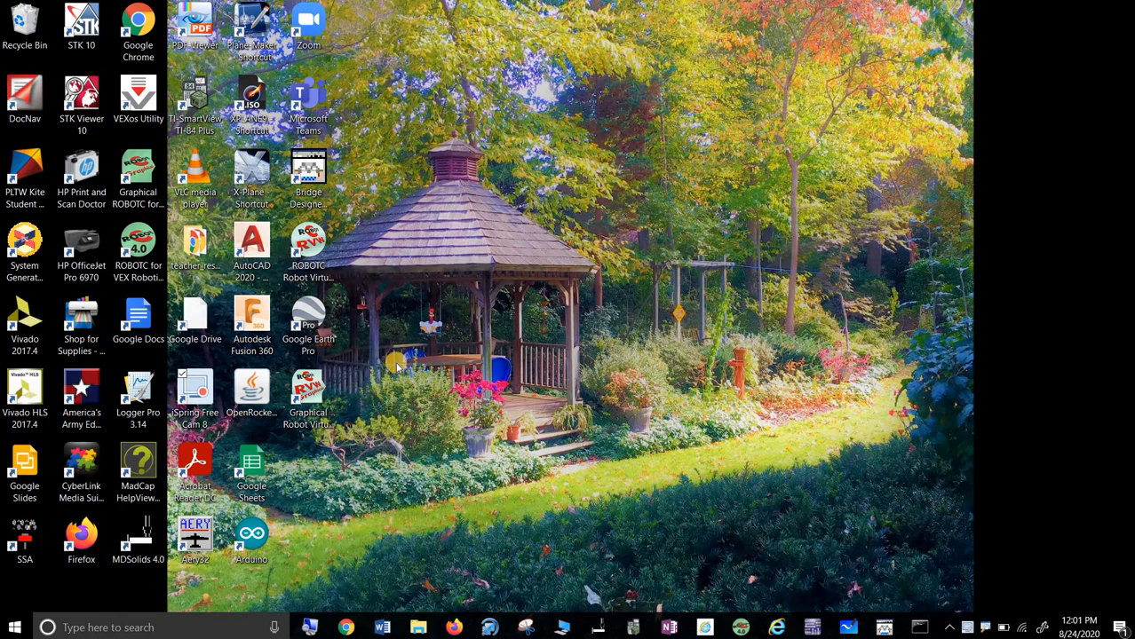
{"action": "left_click", "coordinate": [16, 630]}
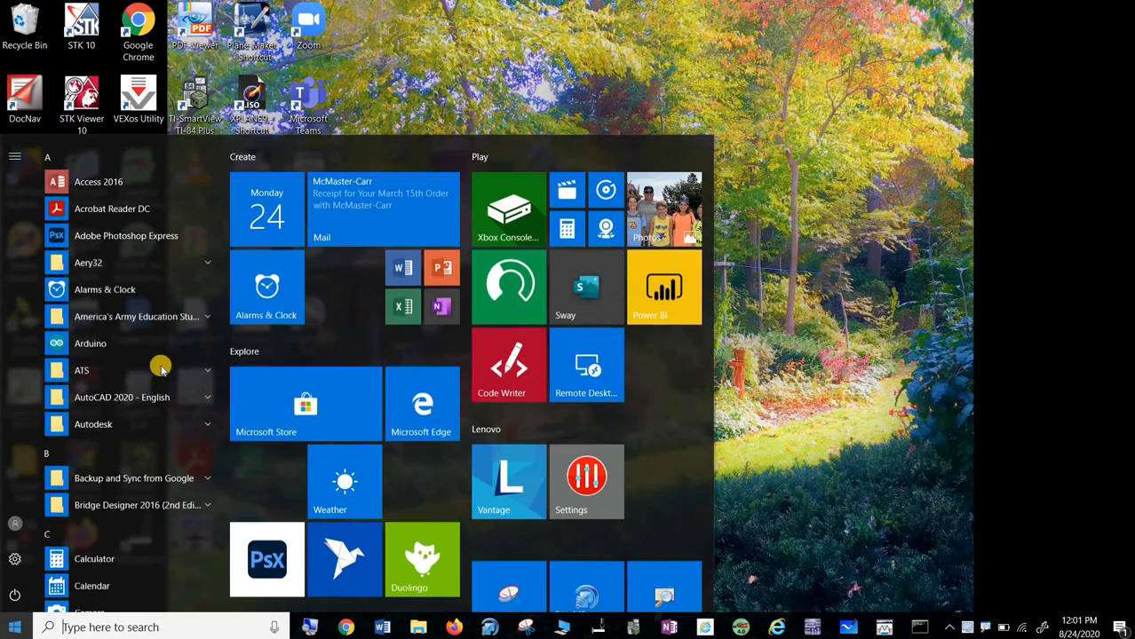
{"action": "left_click", "coordinate": [16, 630]}
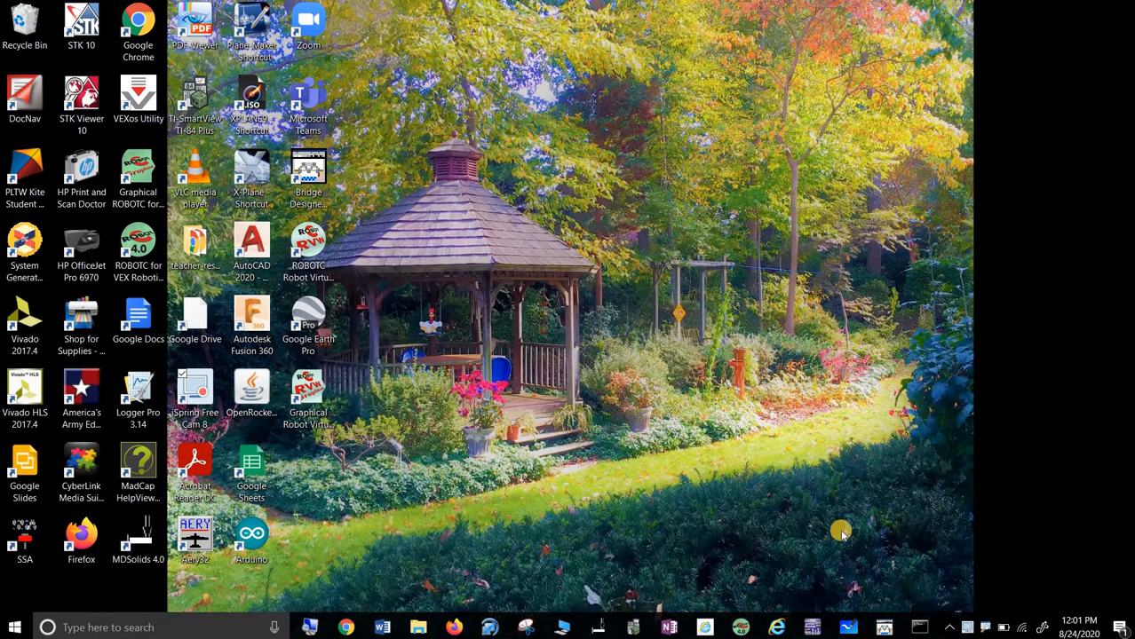
{"action": "left_click", "coordinate": [811, 628]}
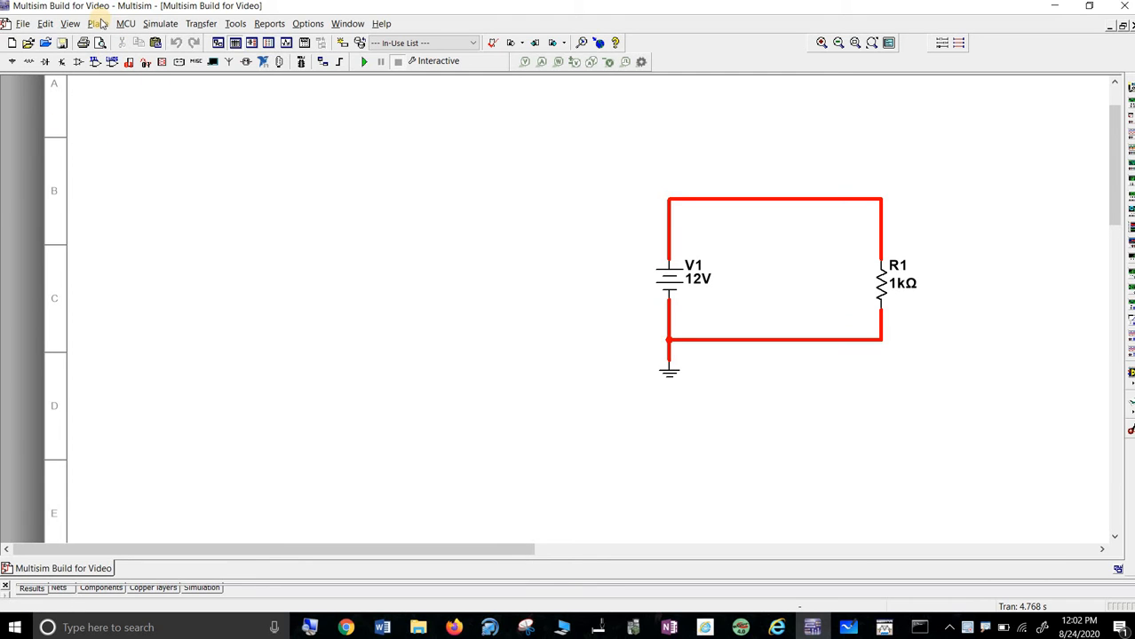
Place a DC_POWER source from the Sources group's POWER_SOURCES family in the empty area left of the existing circuit.
{"action": "right_click", "coordinate": [235, 158]}
{"action": "left_click", "coordinate": [249, 169]}
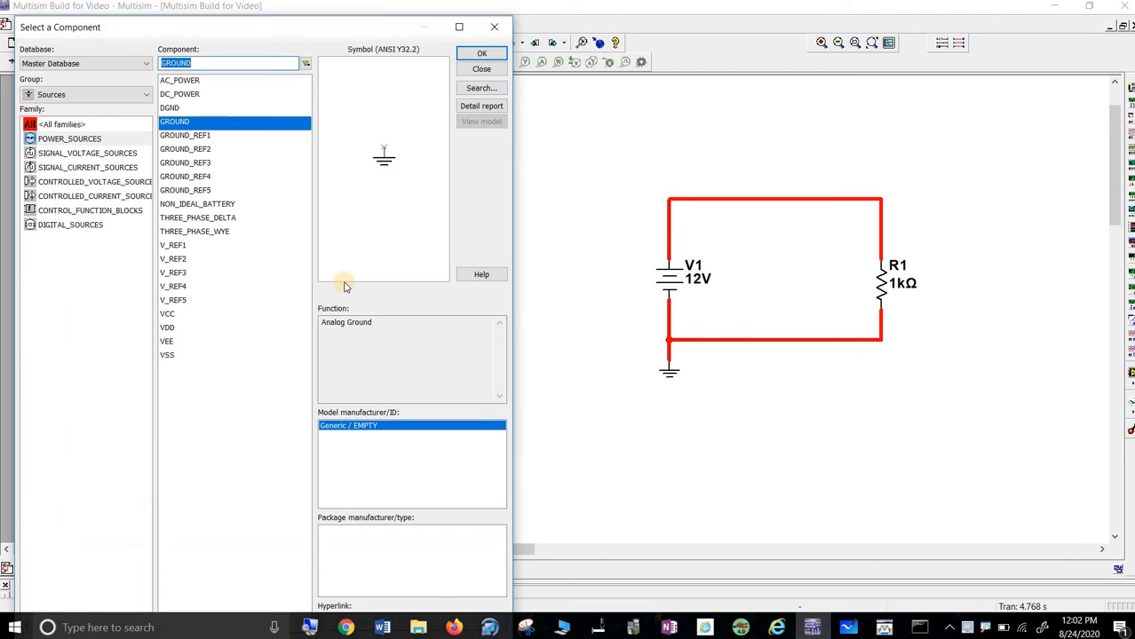
{"action": "left_click", "coordinate": [100, 96]}
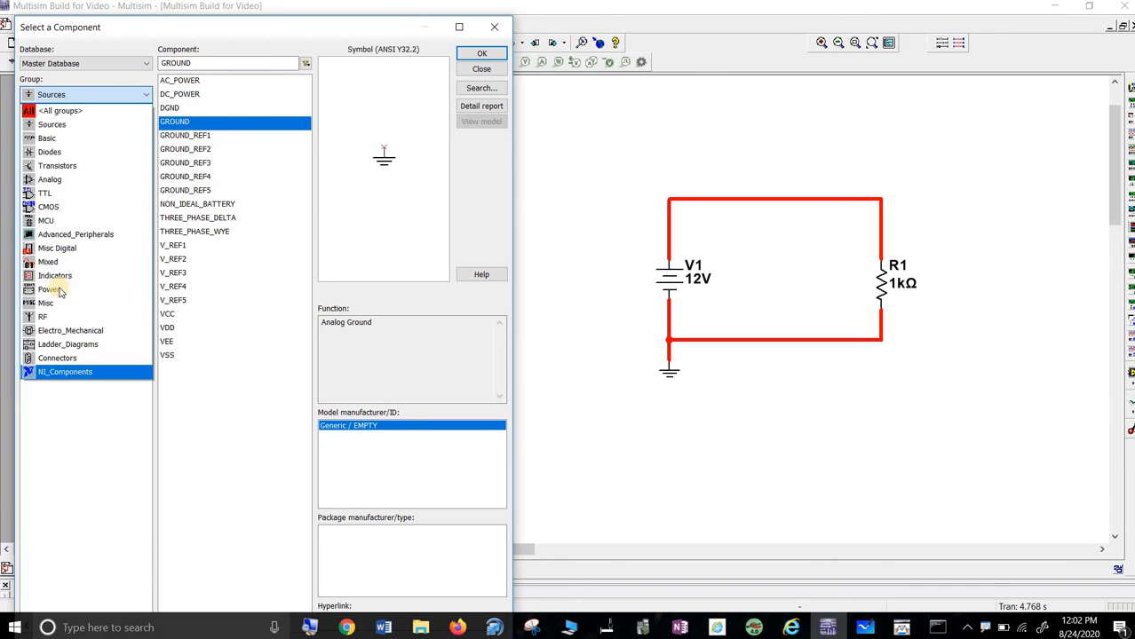
{"action": "left_click", "coordinate": [64, 98]}
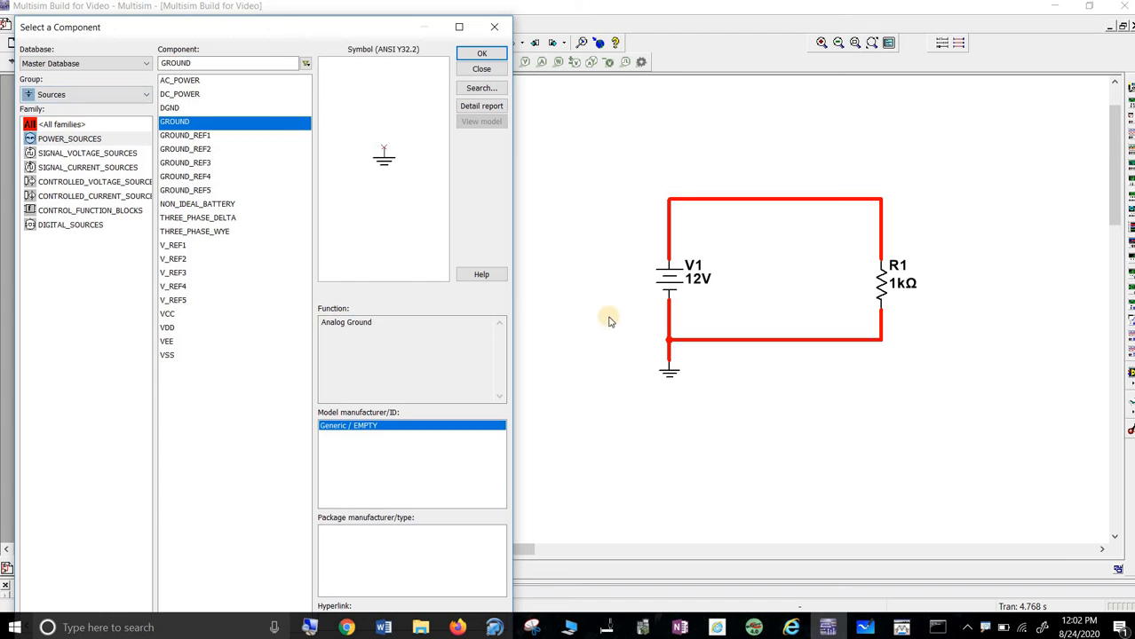
{"action": "left_click", "coordinate": [89, 140]}
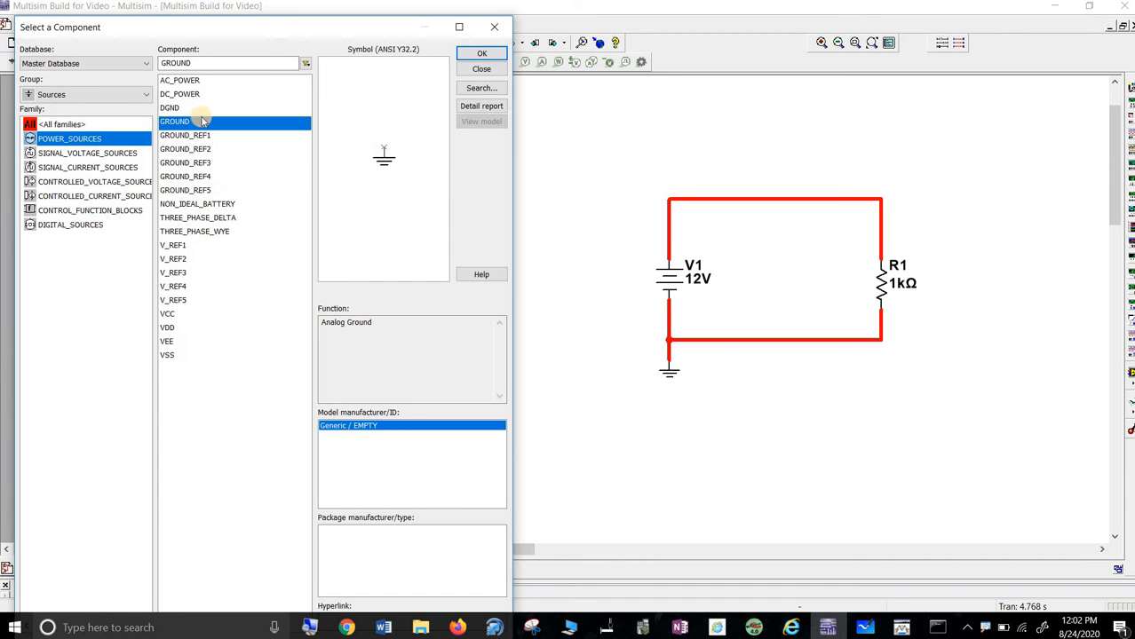
{"action": "left_click", "coordinate": [199, 95]}
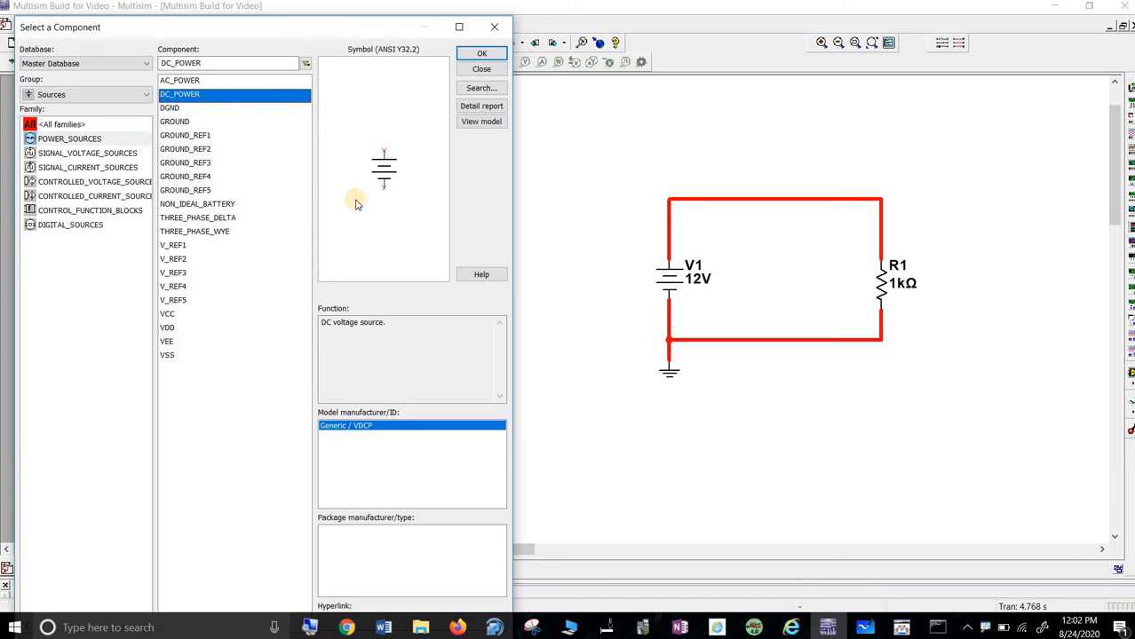
{"action": "left_click", "coordinate": [481, 54]}
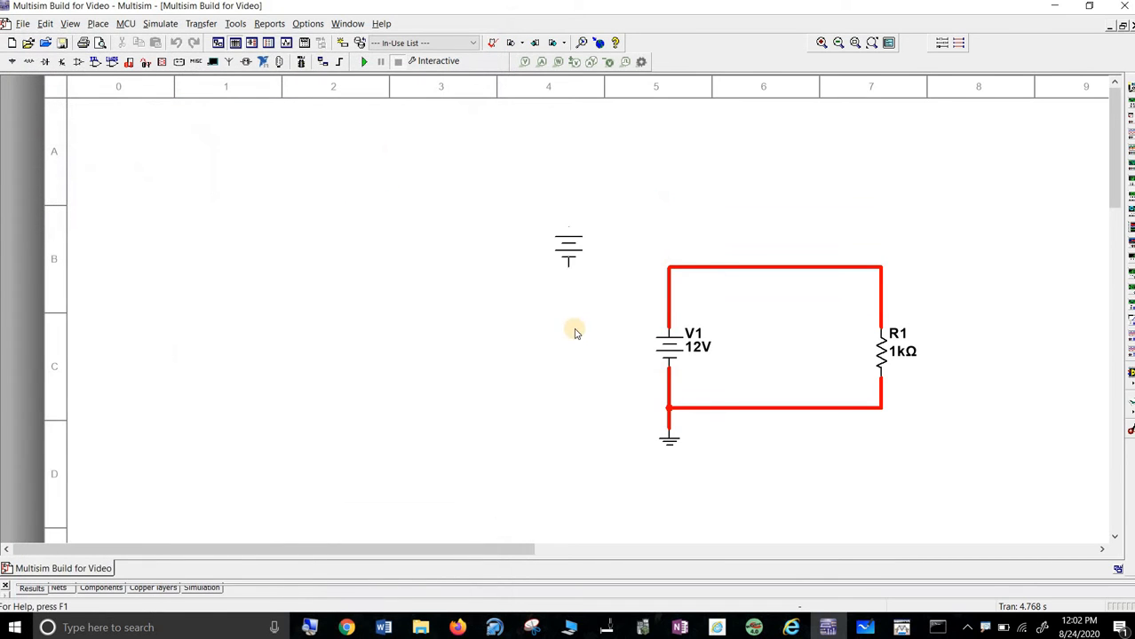
{"action": "left_click", "coordinate": [203, 350]}
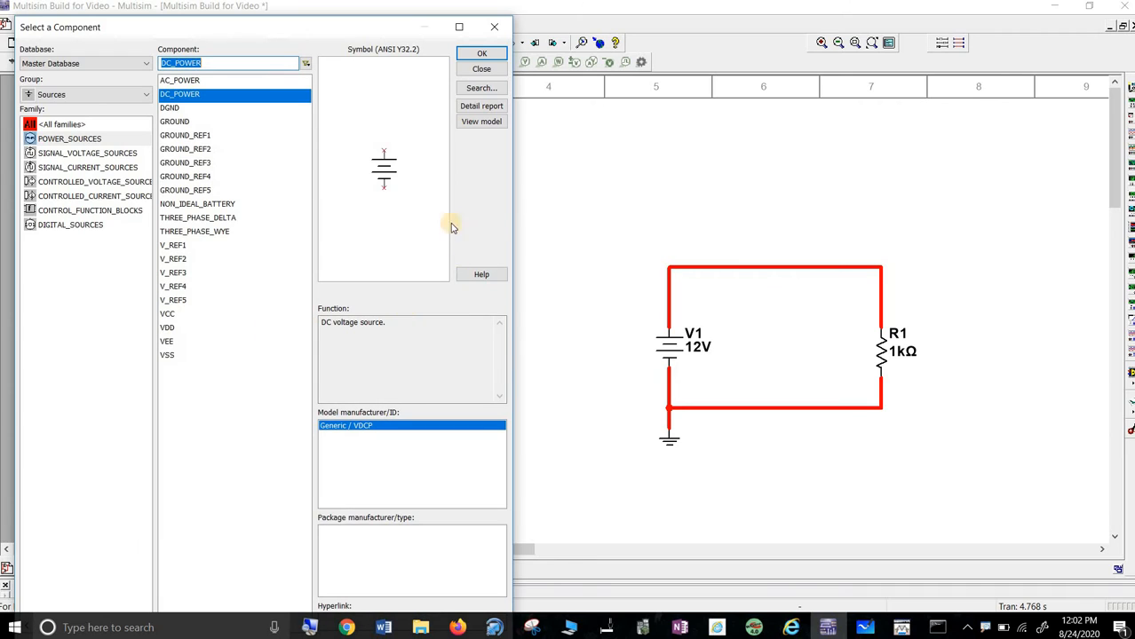
{"action": "left_click", "coordinate": [494, 27]}
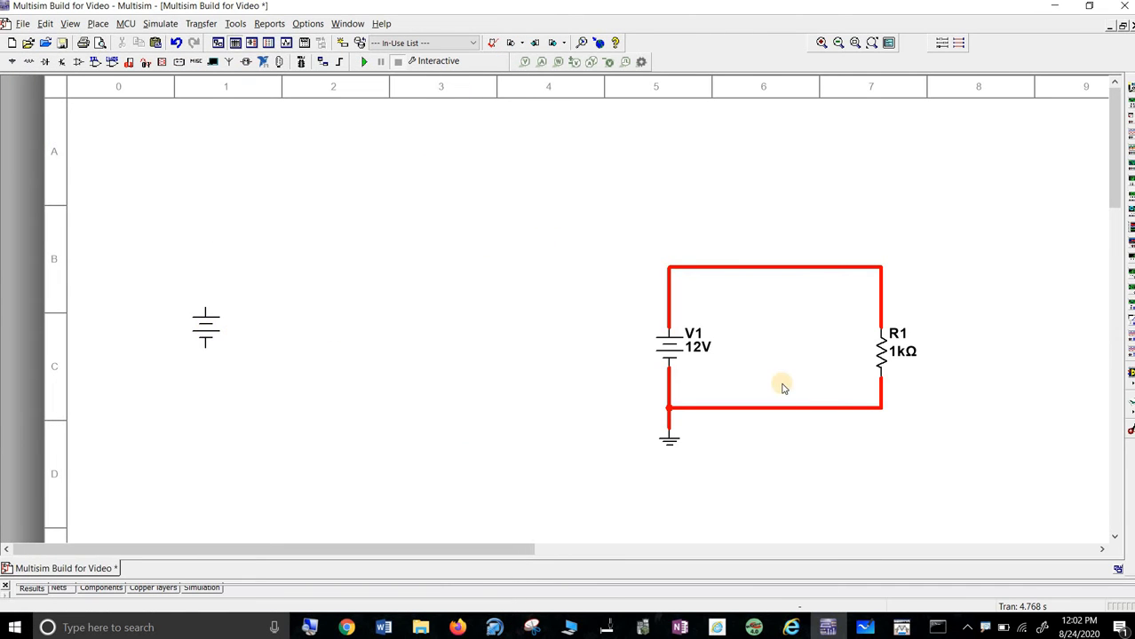
{"action": "double_click", "coordinate": [204, 326]}
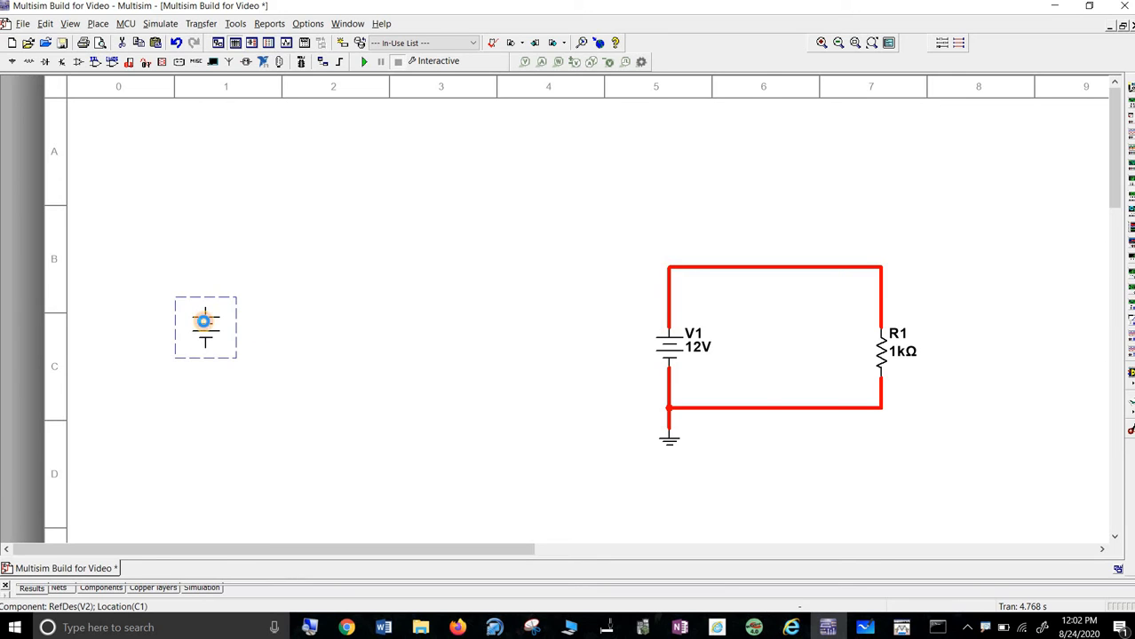
{"action": "left_click", "coordinate": [522, 159]}
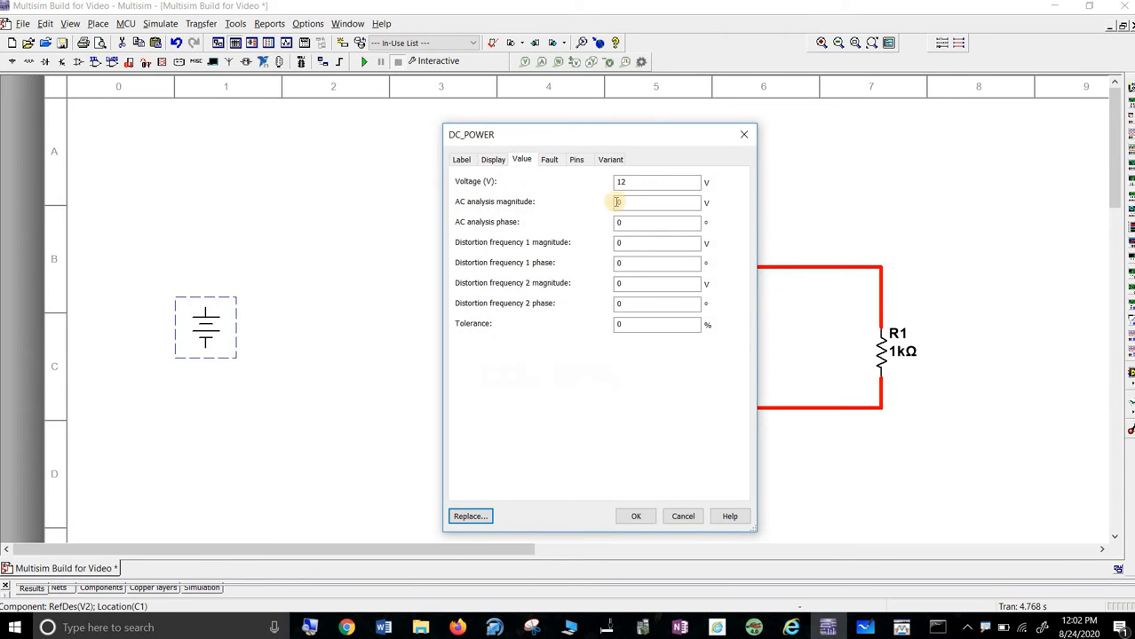
{"action": "left_click", "coordinate": [680, 518]}
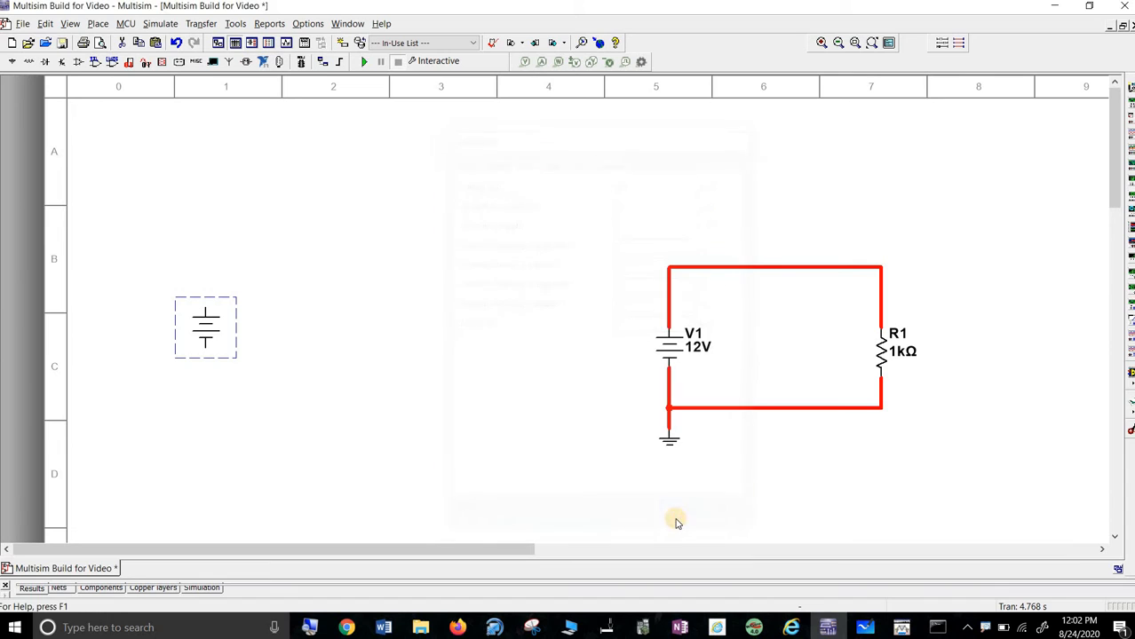
Switch the new DC source to component-specific visibility settings so its reference designator and value are displayed.
{"action": "double_click", "coordinate": [247, 329]}
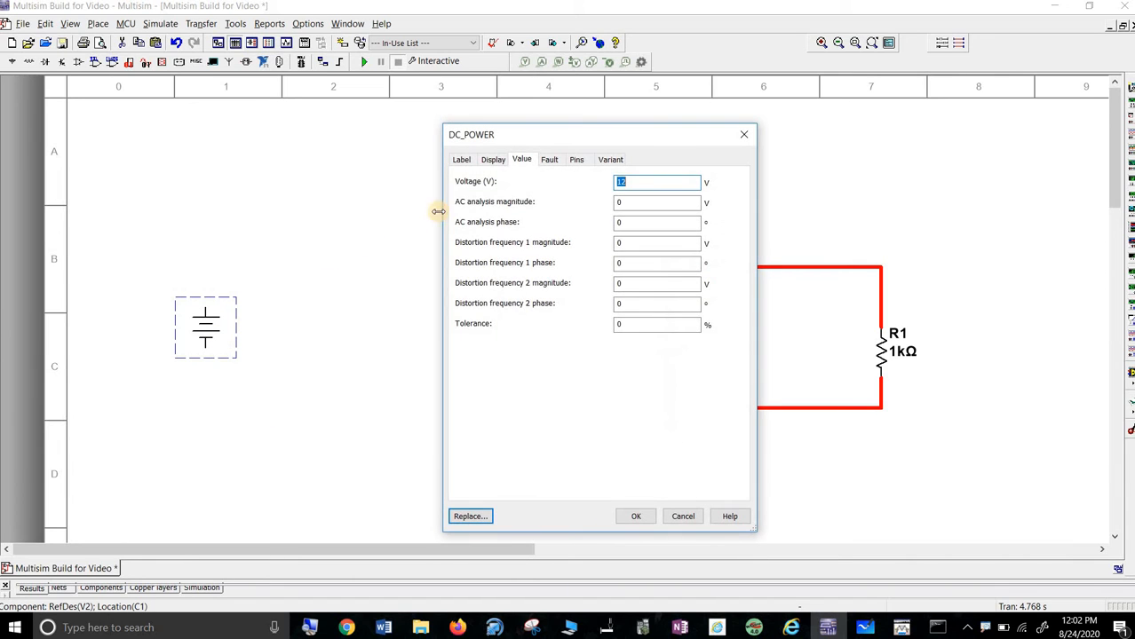
{"action": "left_click", "coordinate": [493, 160]}
{"action": "left_click", "coordinate": [465, 203]}
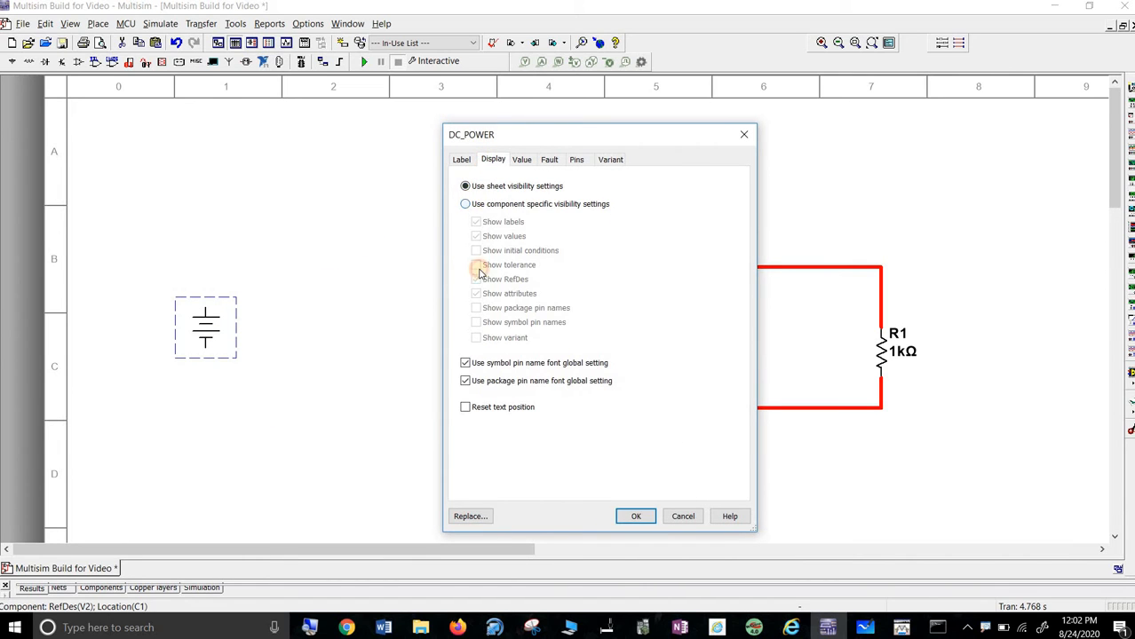
{"action": "left_click", "coordinate": [636, 517]}
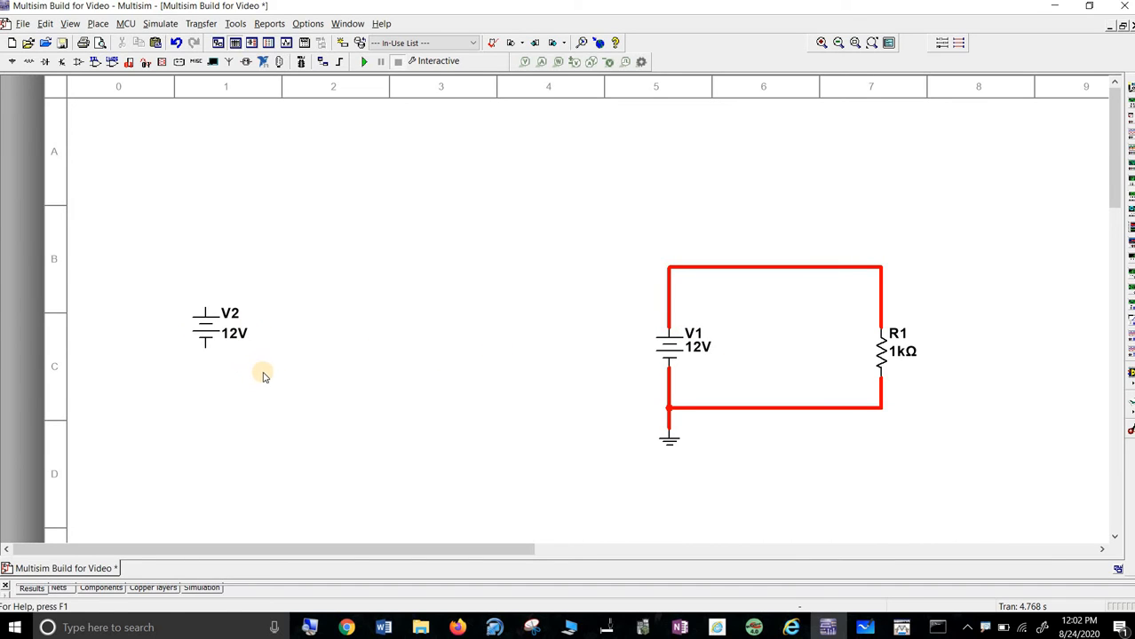
Place a 470 Ω resistor from the Basic group's RESISTOR family between the new DC source and the existing circuit.
{"action": "right_click", "coordinate": [277, 166]}
{"action": "left_click", "coordinate": [298, 171]}
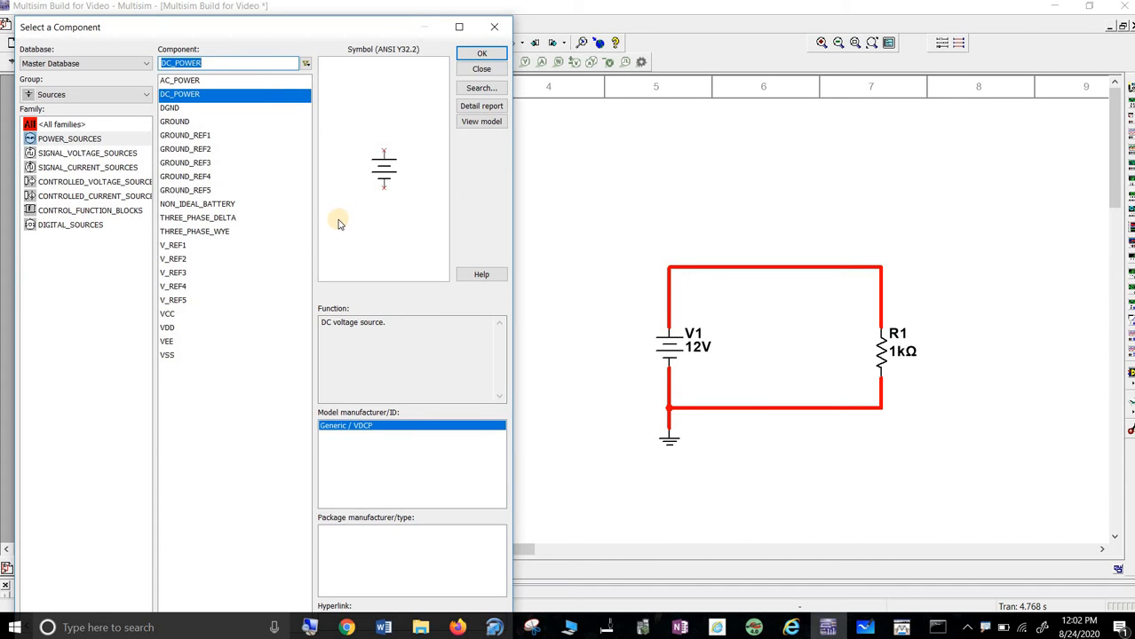
{"action": "left_click", "coordinate": [62, 124]}
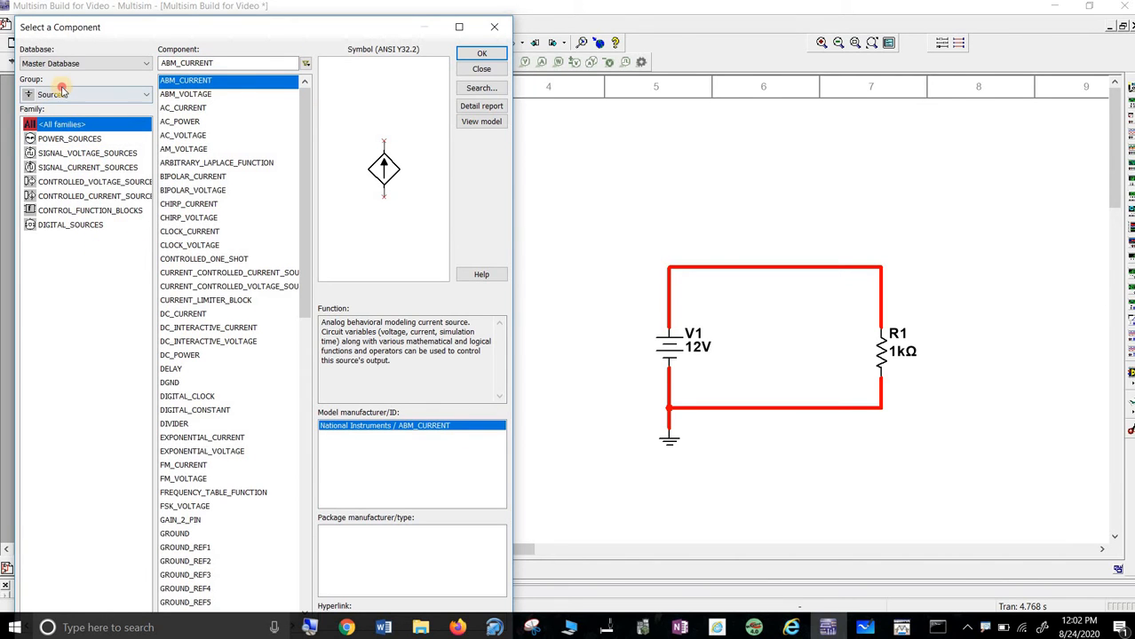
{"action": "left_click", "coordinate": [61, 93]}
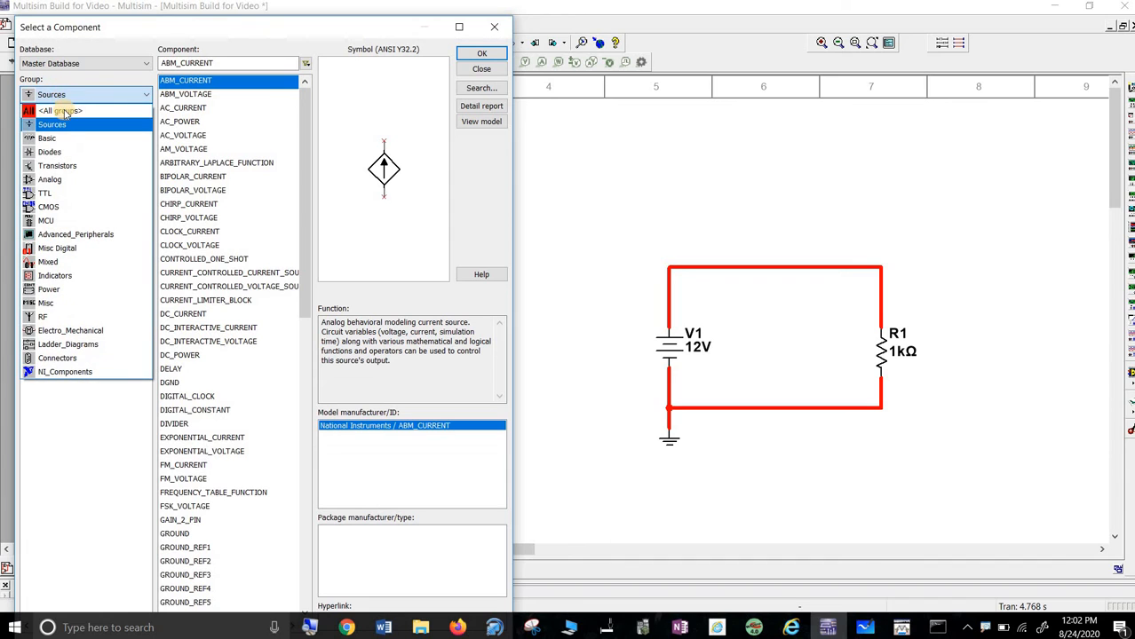
{"action": "left_click", "coordinate": [62, 139]}
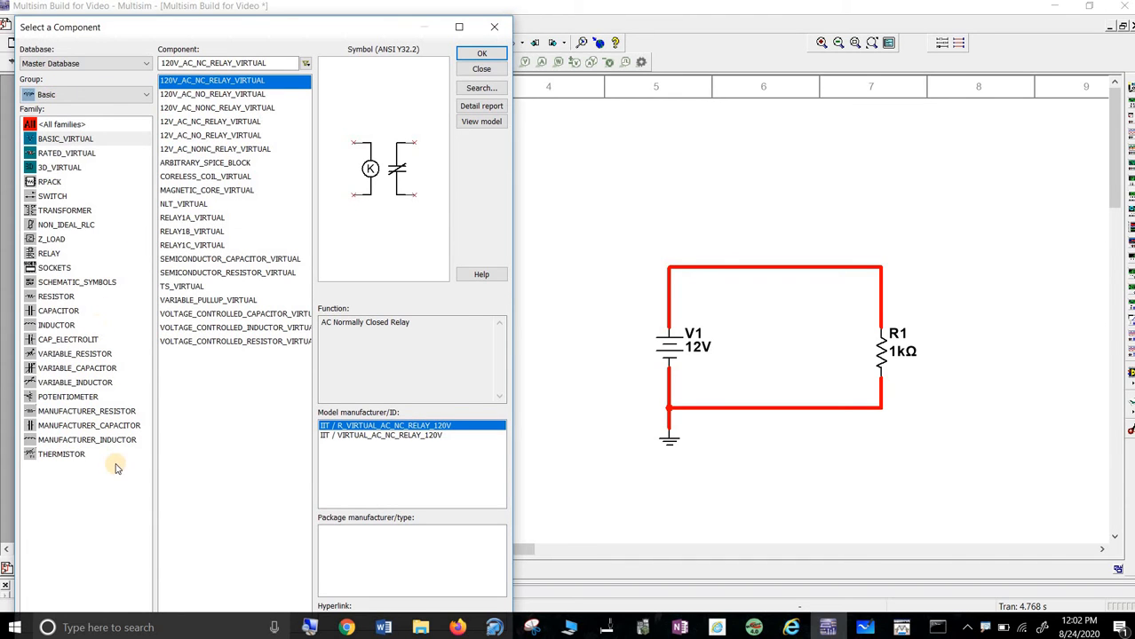
{"action": "left_click", "coordinate": [55, 297]}
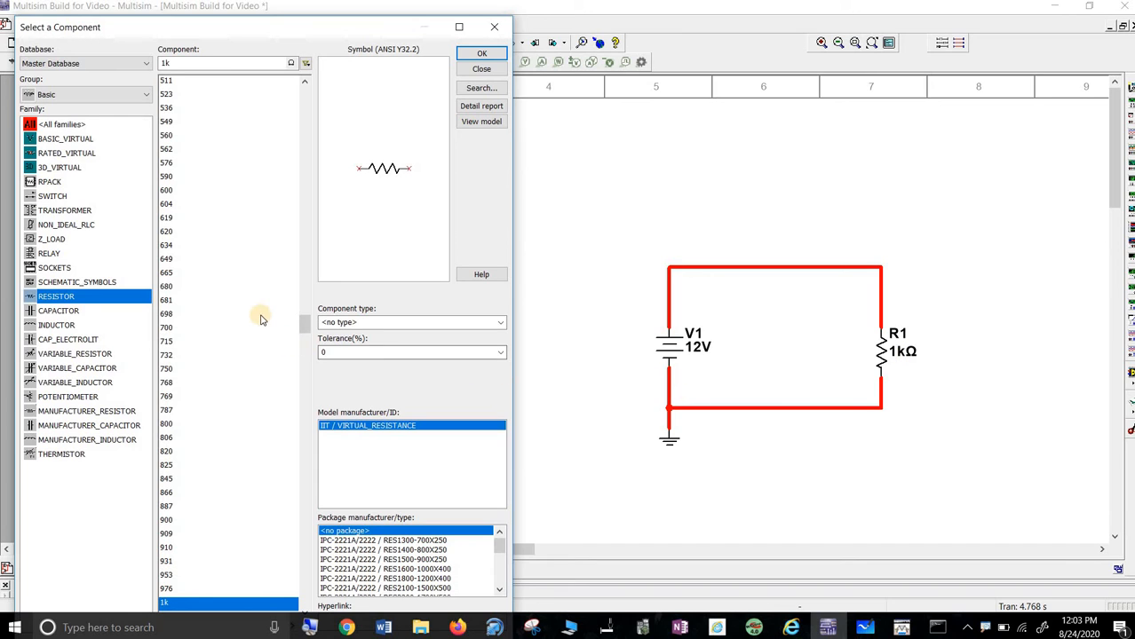
{"action": "scroll", "coordinate": [220, 246], "scroll_direction": "up", "scroll_amount": 2}
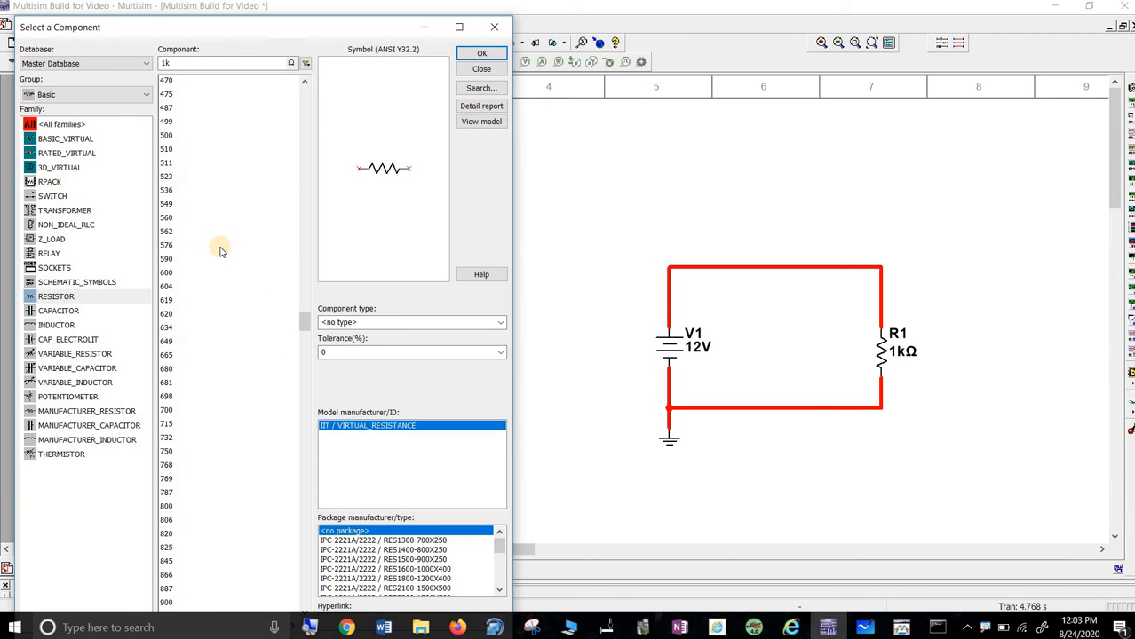
{"action": "left_click", "coordinate": [195, 80]}
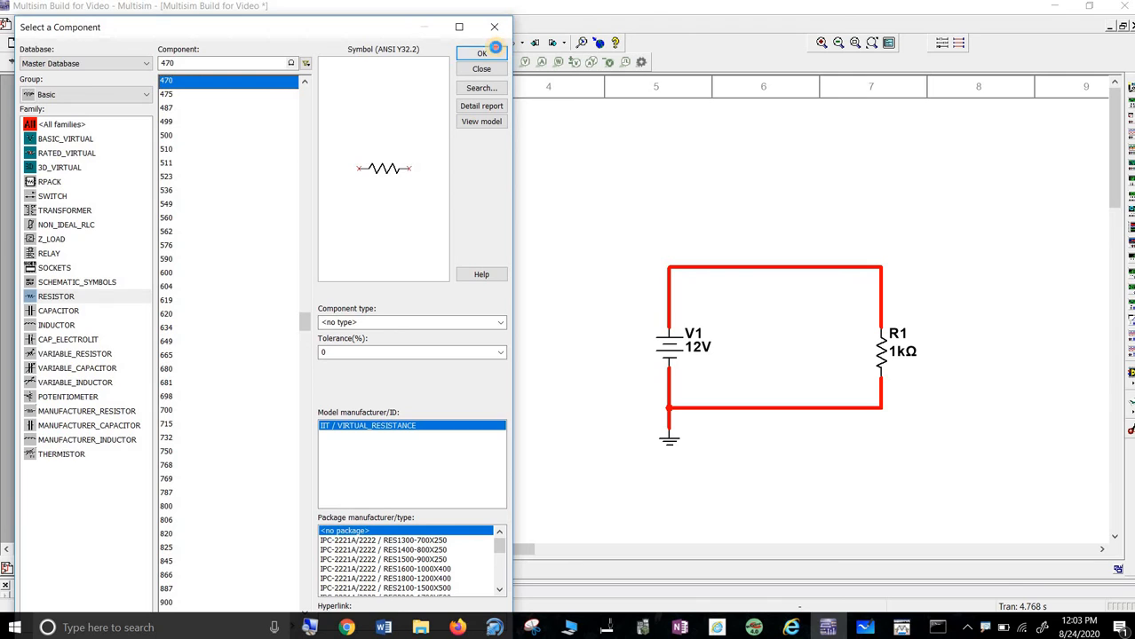
{"action": "left_click", "coordinate": [494, 50]}
{"action": "left_click", "coordinate": [405, 318]}
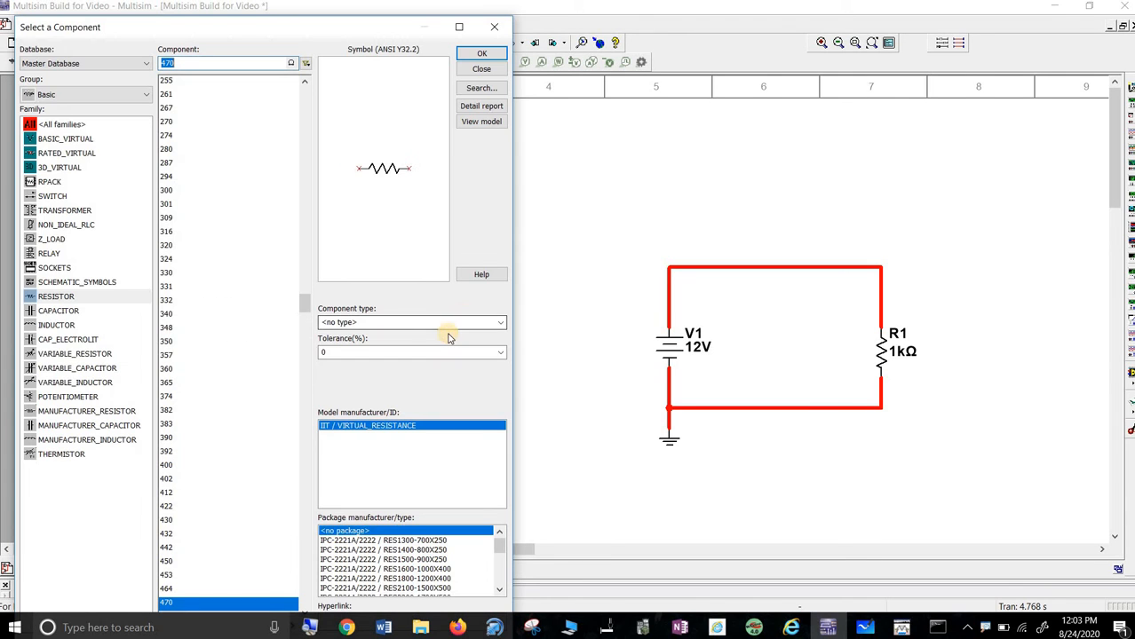
{"action": "left_click", "coordinate": [494, 26]}
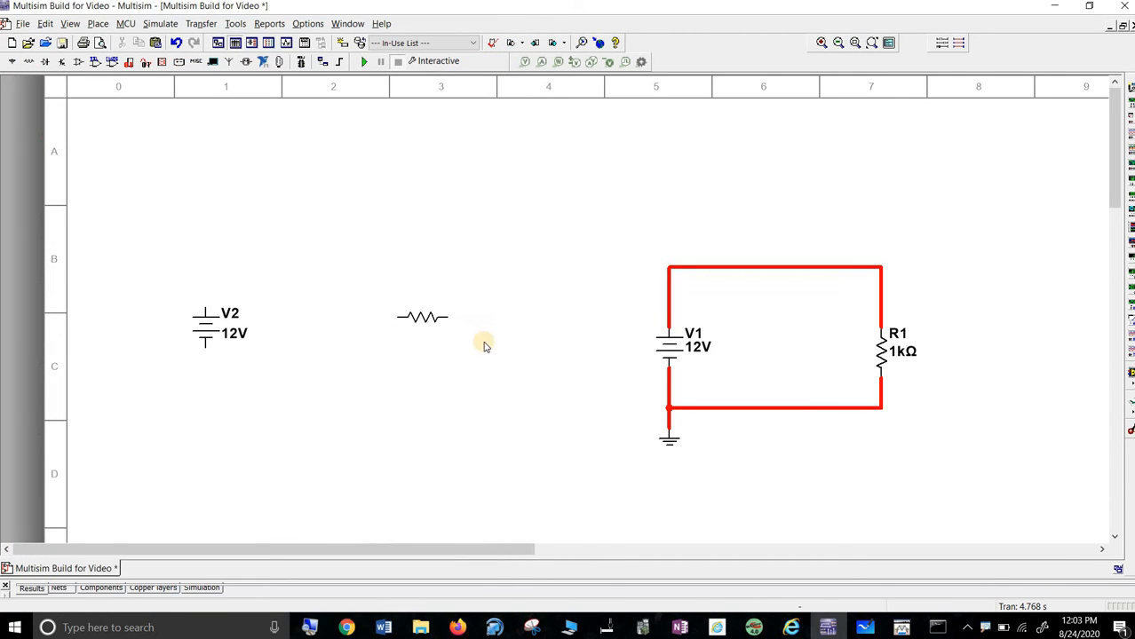
Rotate the new resistor 90 degrees so it stands vertically.
{"action": "left_click", "coordinate": [436, 335]}
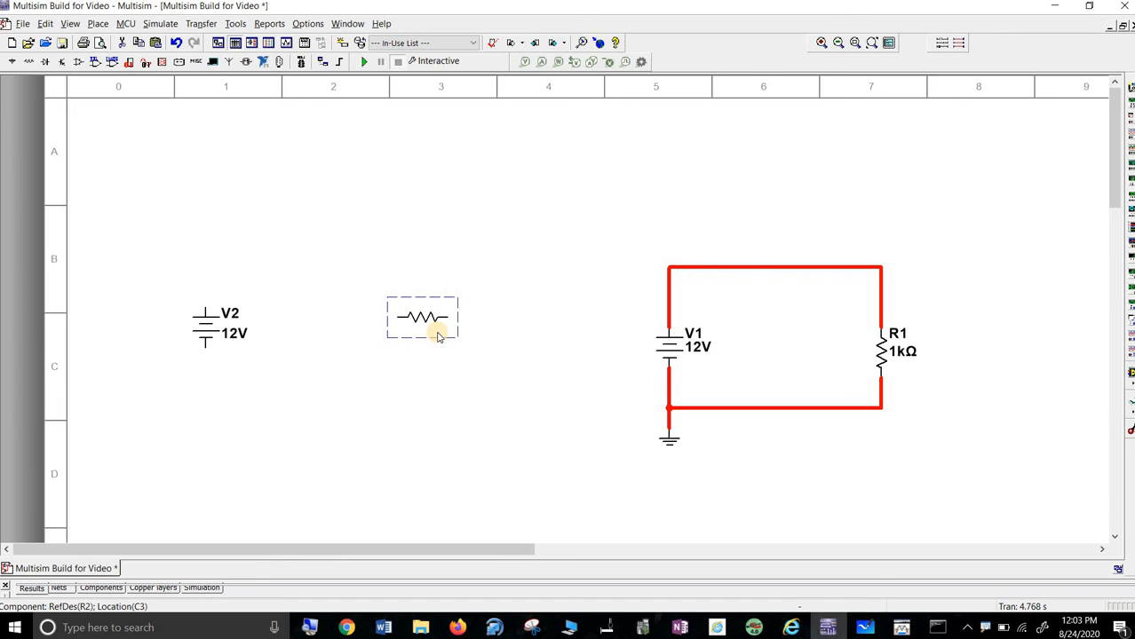
{"action": "key", "text": "ctrl+r"}
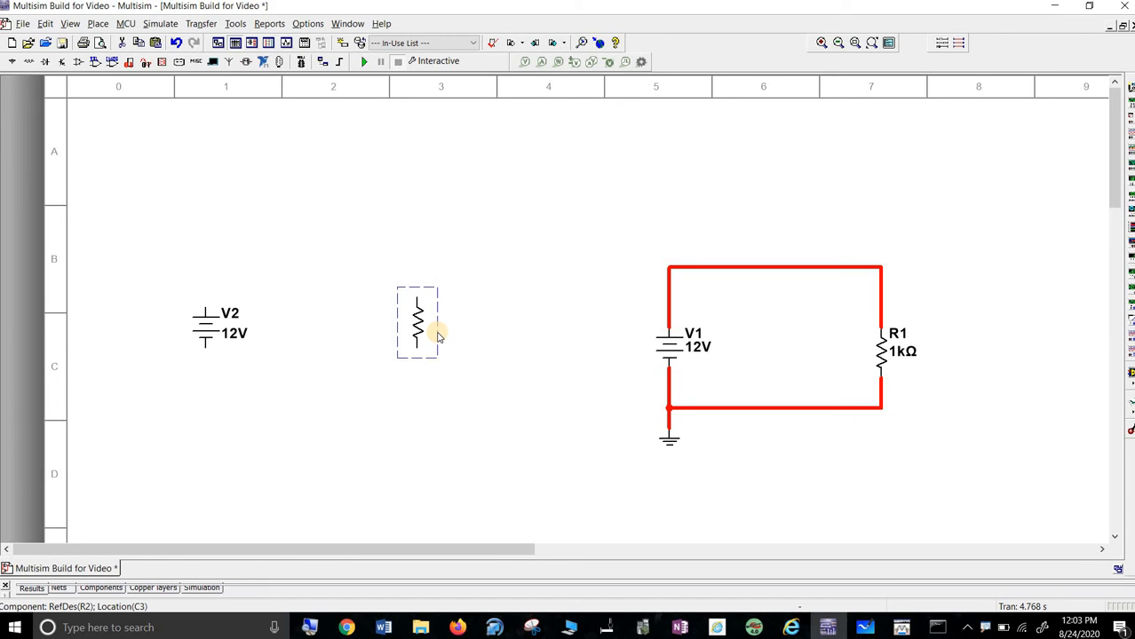
{"action": "left_click", "coordinate": [464, 348]}
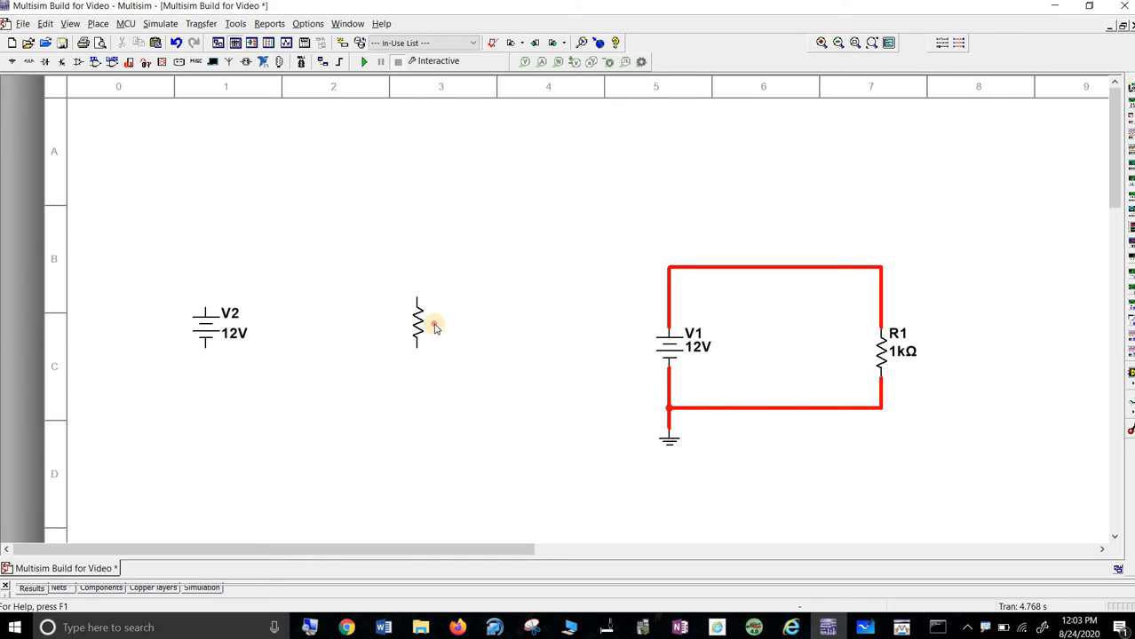
Switch the new resistor to component-specific visibility settings so its reference designator and value are displayed.
{"action": "double_click", "coordinate": [426, 328]}
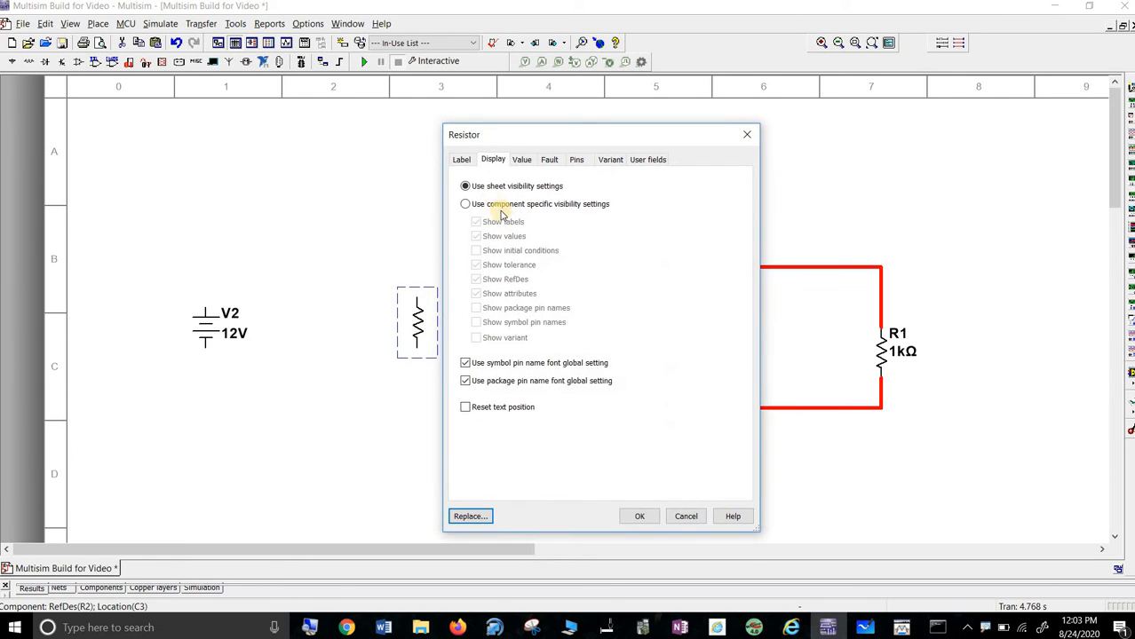
{"action": "left_click", "coordinate": [466, 204]}
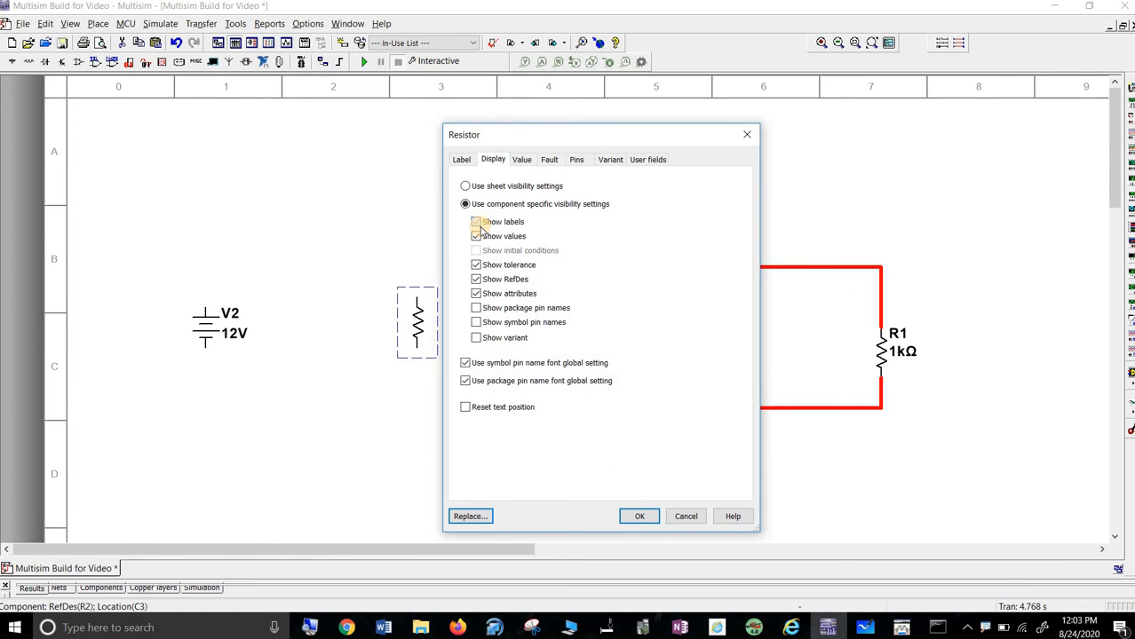
{"action": "left_click", "coordinate": [479, 281]}
{"action": "left_click", "coordinate": [646, 522]}
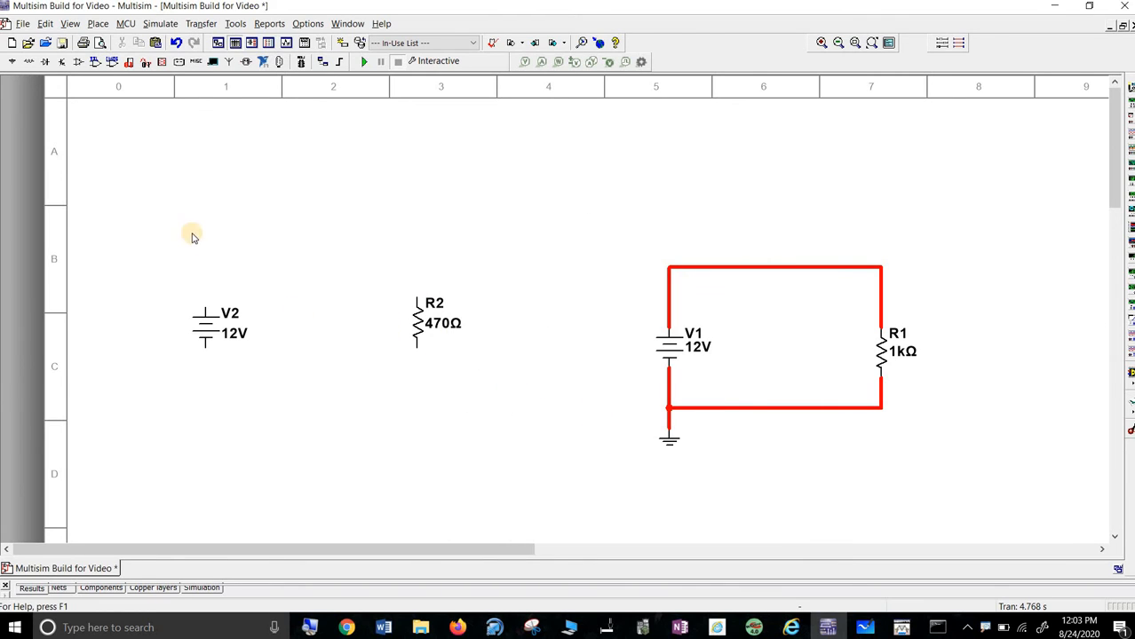
Place an analog GROUND from the Sources group's POWER_SOURCES family directly below source V2.
{"action": "right_click", "coordinate": [205, 148]}
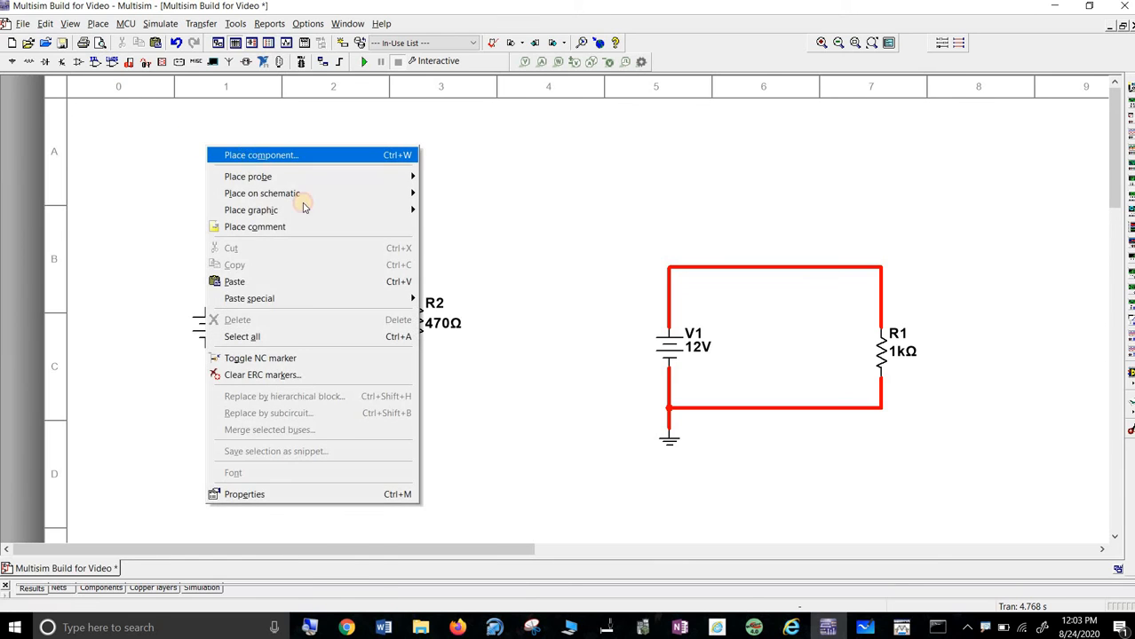
{"action": "left_click", "coordinate": [242, 151]}
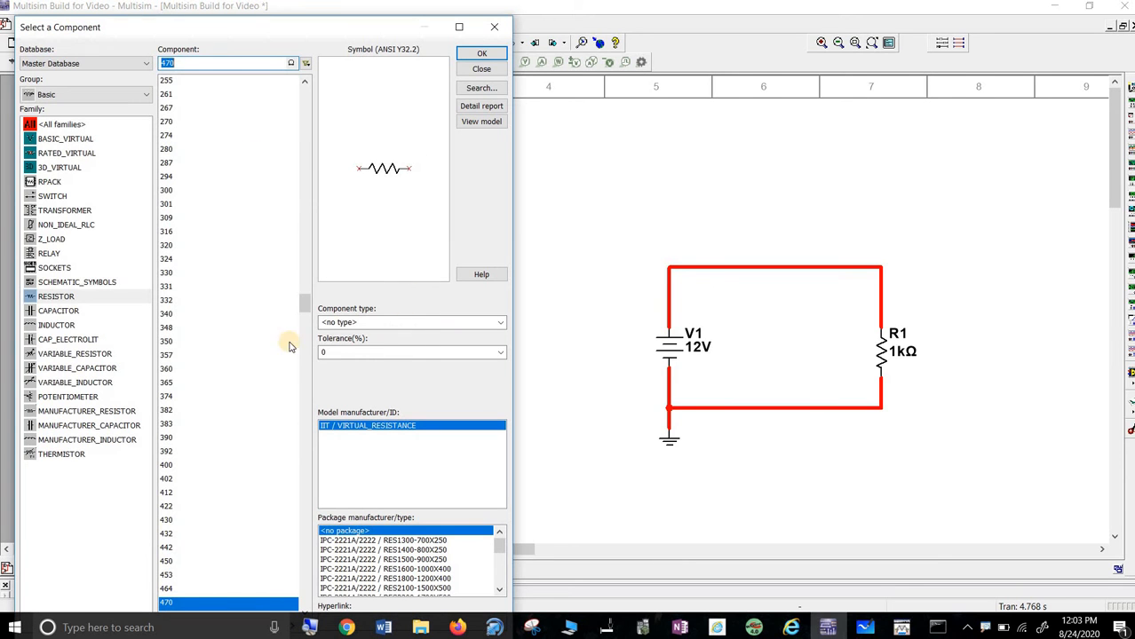
{"action": "left_click", "coordinate": [62, 98]}
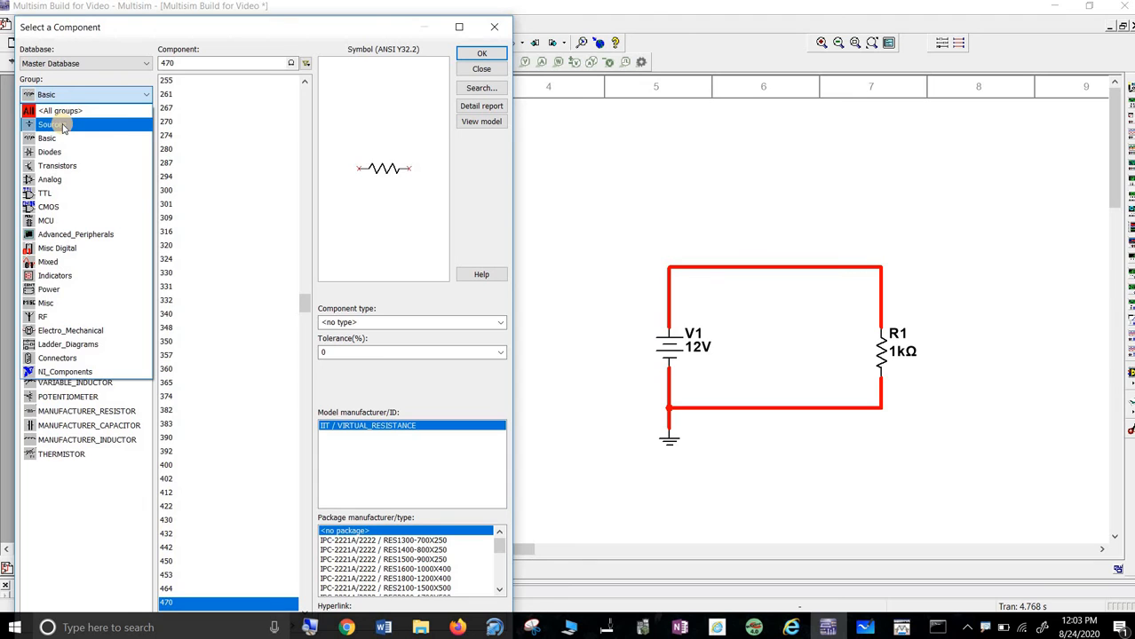
{"action": "left_click", "coordinate": [63, 125]}
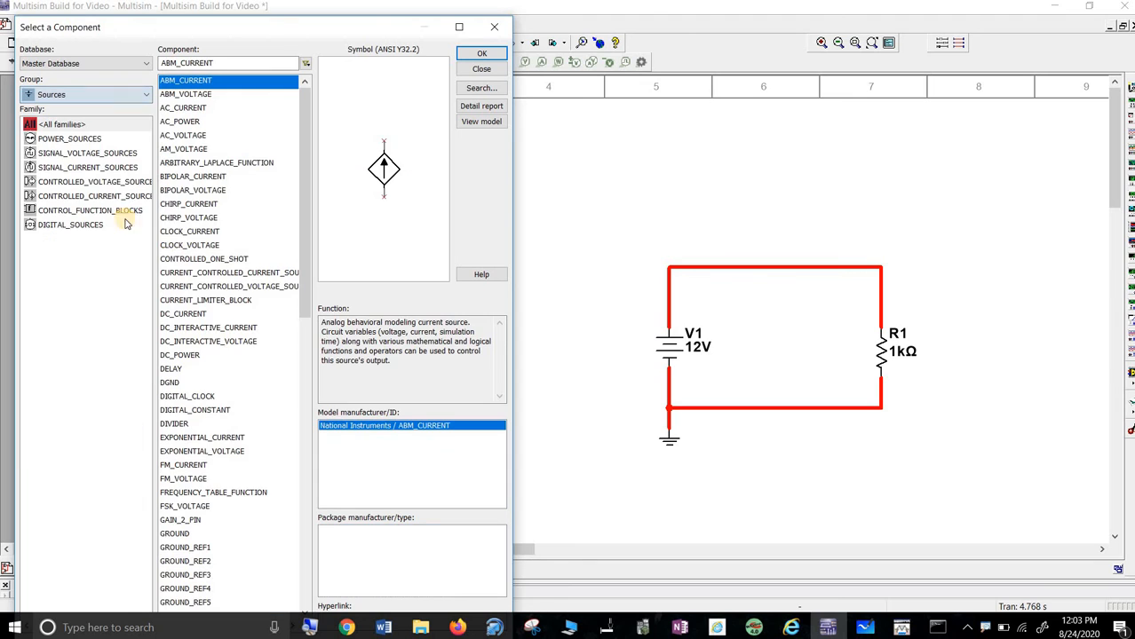
{"action": "left_click", "coordinate": [67, 140]}
{"action": "left_click", "coordinate": [193, 109]}
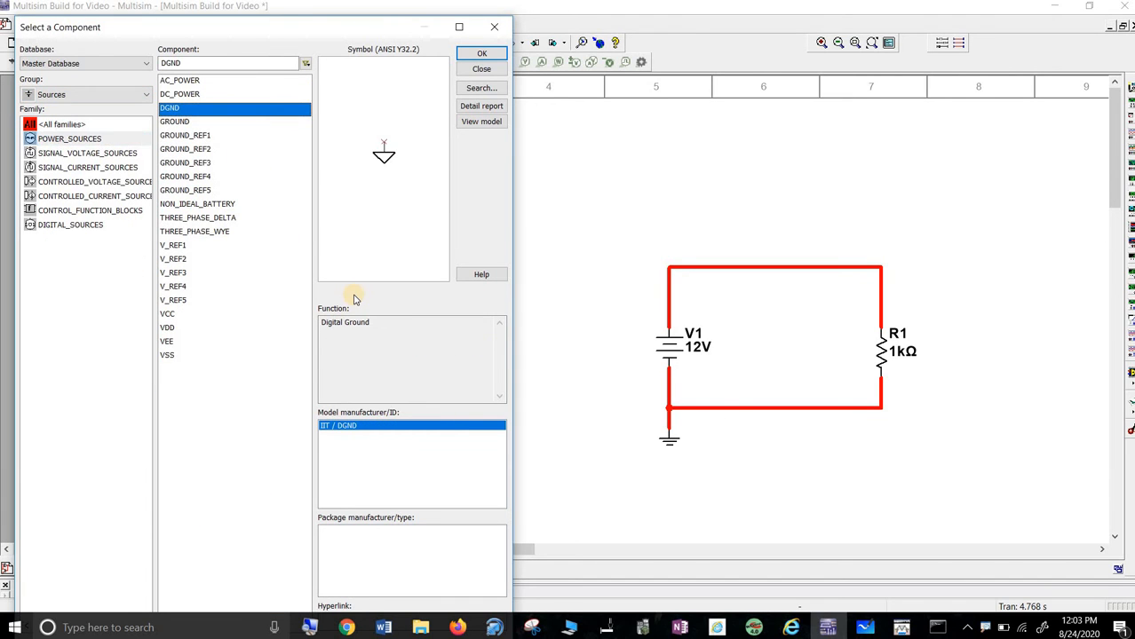
{"action": "left_click", "coordinate": [217, 122]}
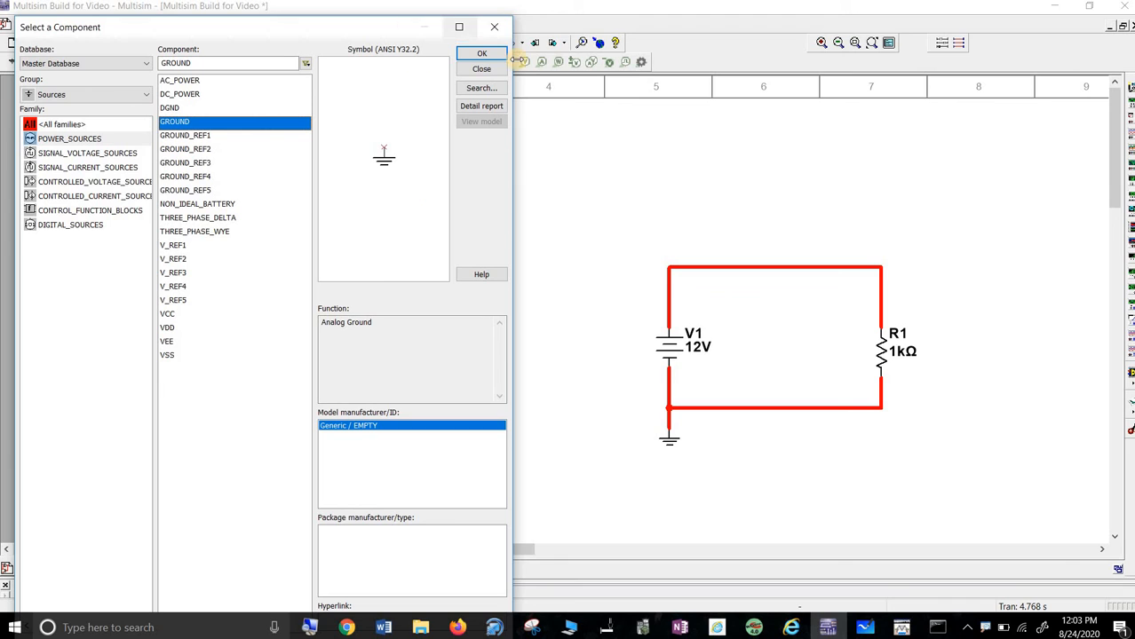
{"action": "left_click", "coordinate": [481, 54]}
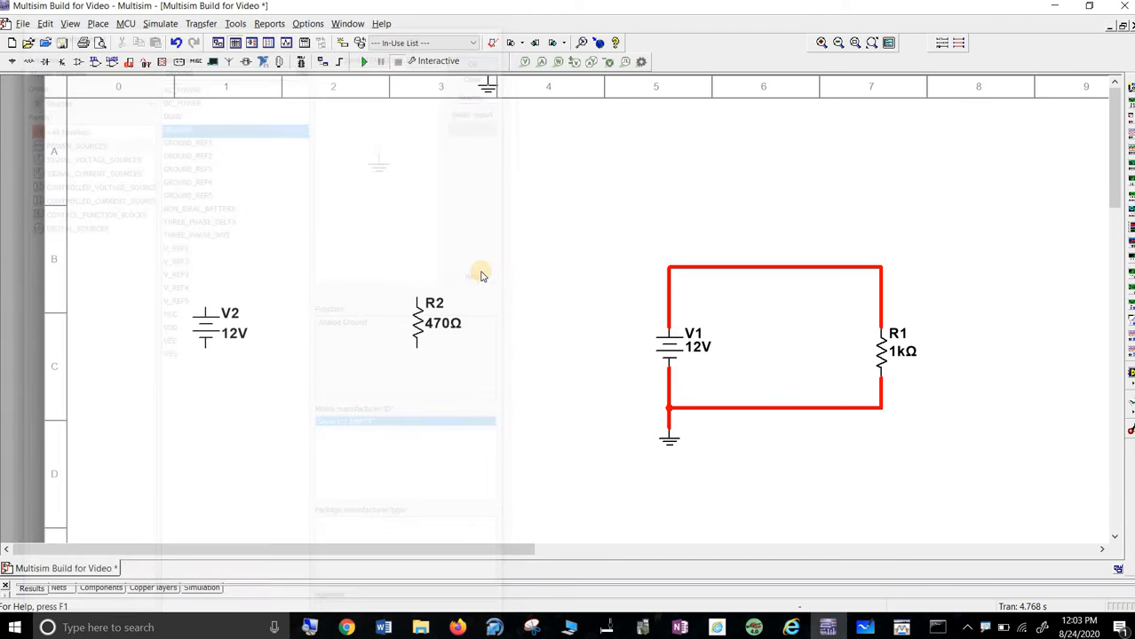
{"action": "left_click", "coordinate": [204, 421]}
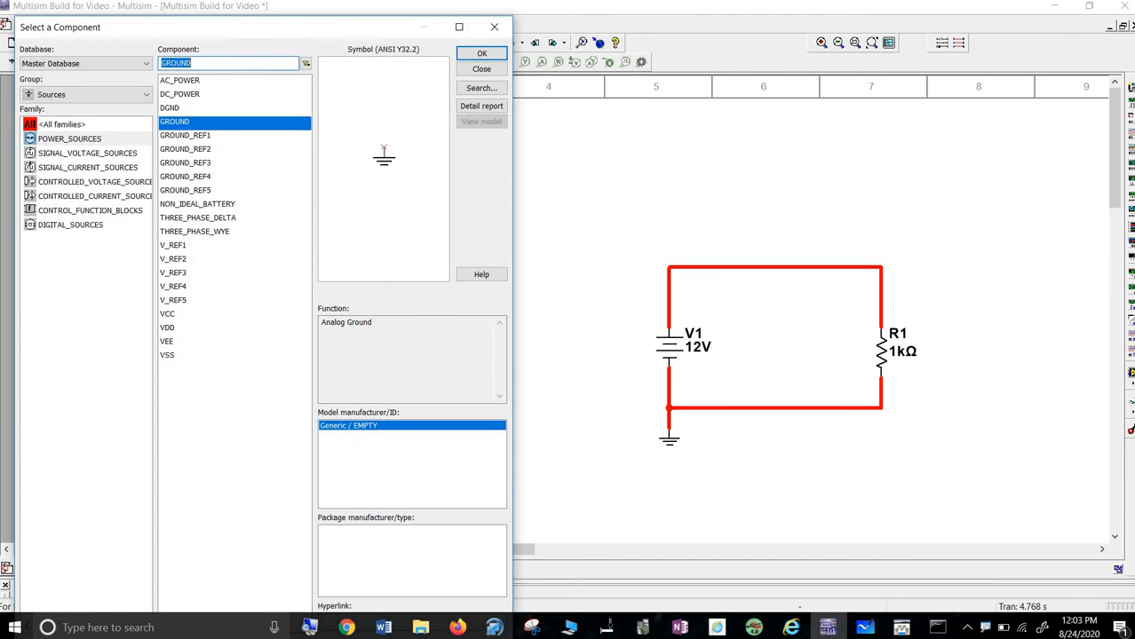
{"action": "left_click", "coordinate": [496, 30]}
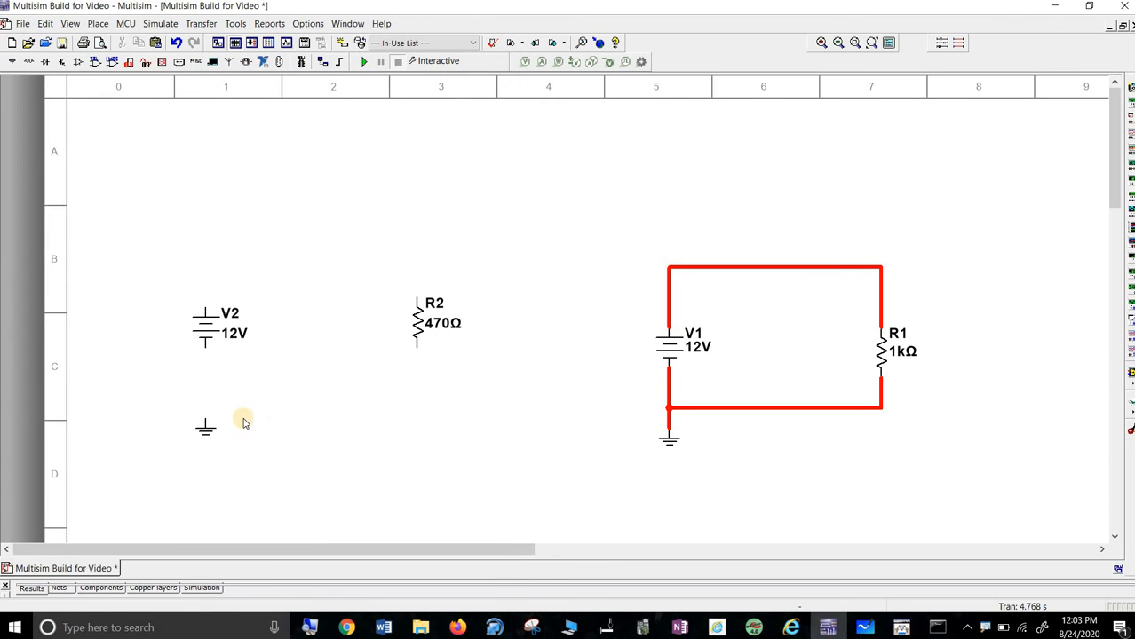
Wire the new ground to V2's lower terminal and set the color of that net to green.
{"action": "left_click", "coordinate": [206, 409]}
{"action": "left_click", "coordinate": [205, 348]}
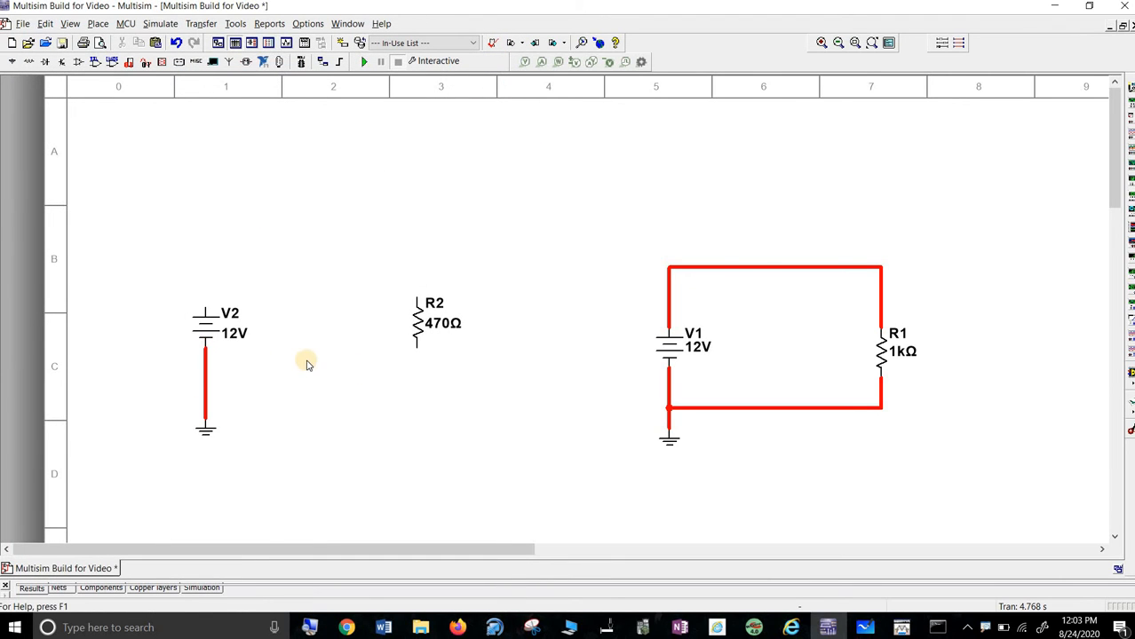
{"action": "right_click", "coordinate": [204, 375]}
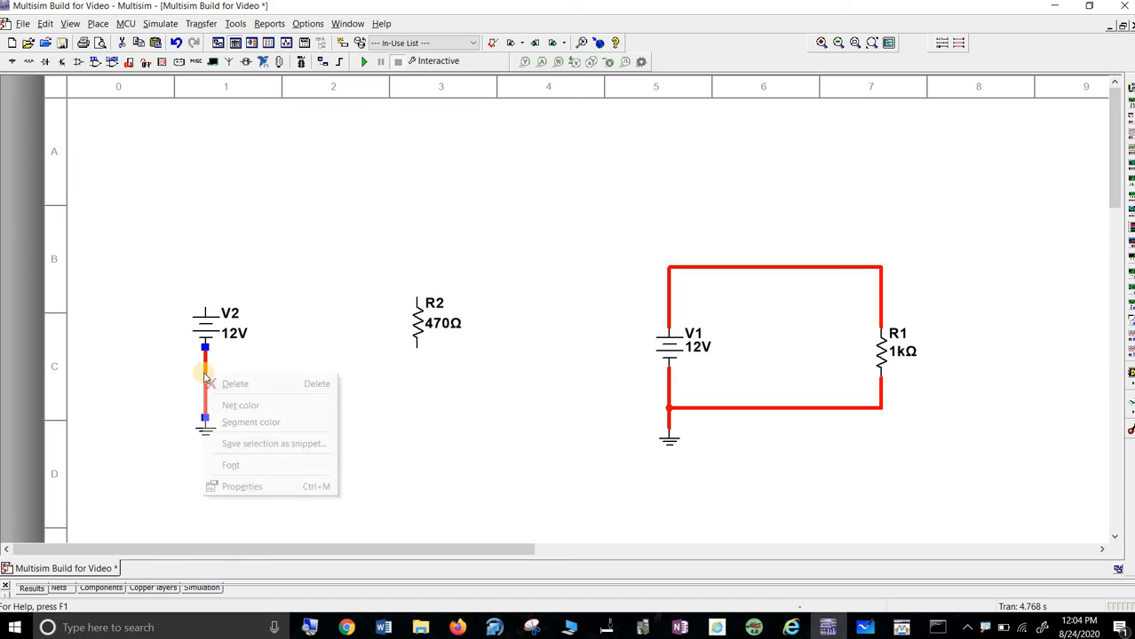
{"action": "left_click", "coordinate": [233, 406]}
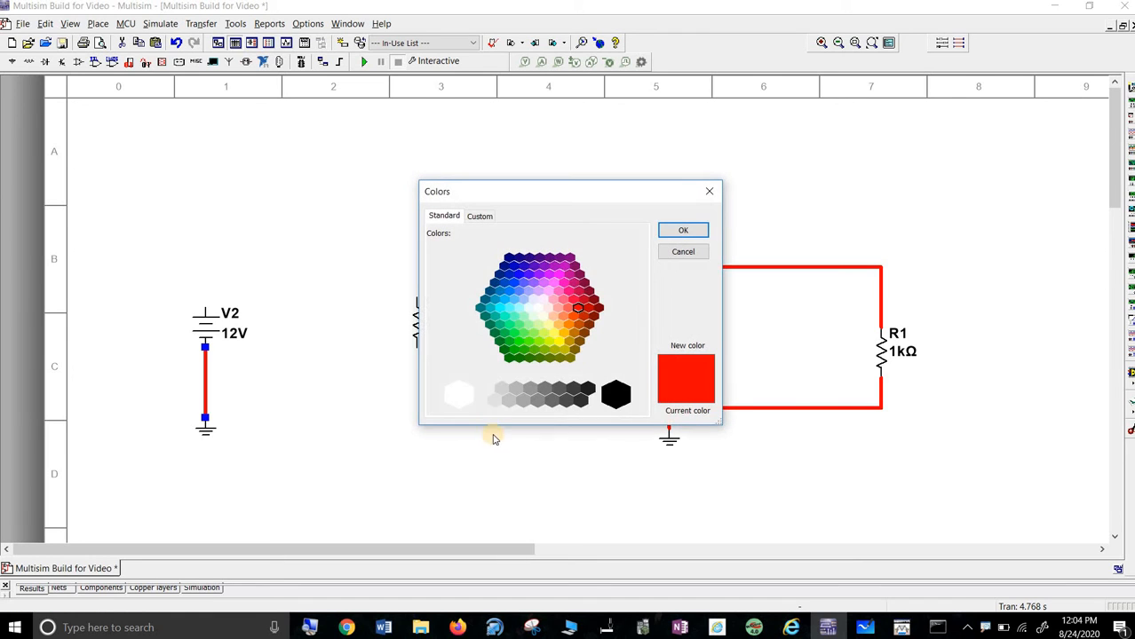
{"action": "left_click", "coordinate": [520, 346]}
{"action": "left_click", "coordinate": [682, 230]}
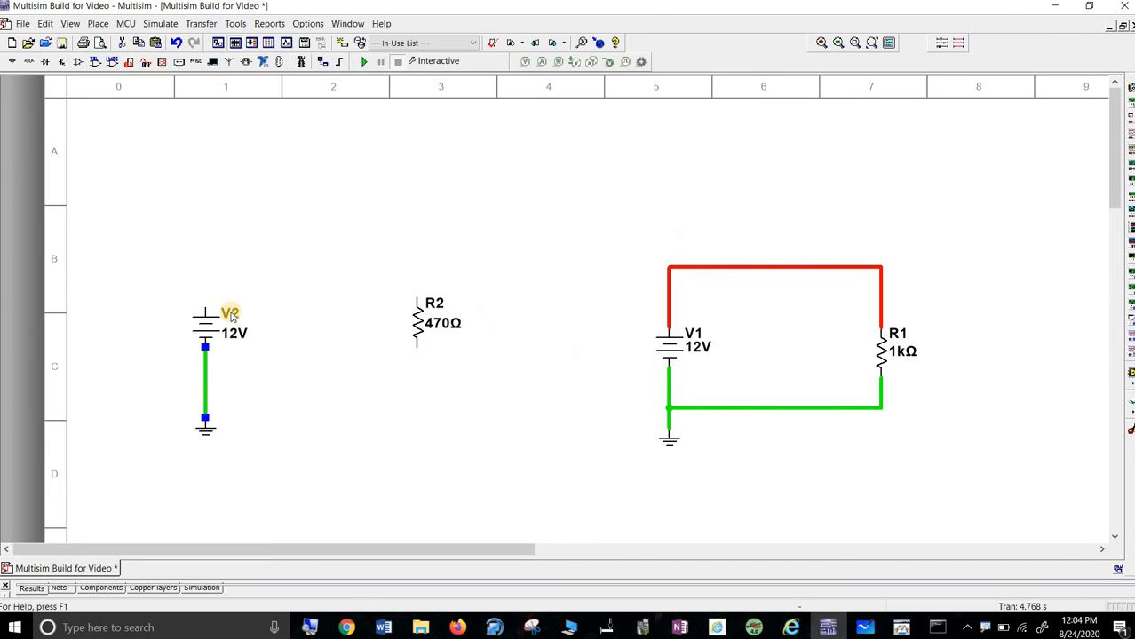
Wire V2's upper terminal over to the upper end of R2 and set that net's color to green.
{"action": "left_click", "coordinate": [205, 308]}
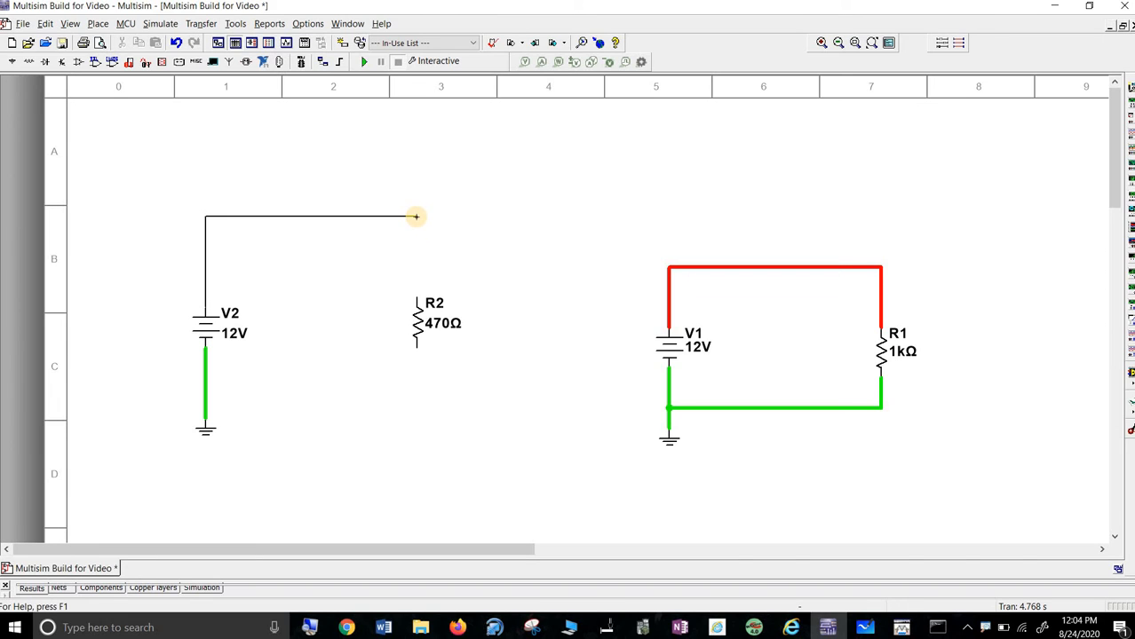
{"action": "left_click", "coordinate": [416, 288]}
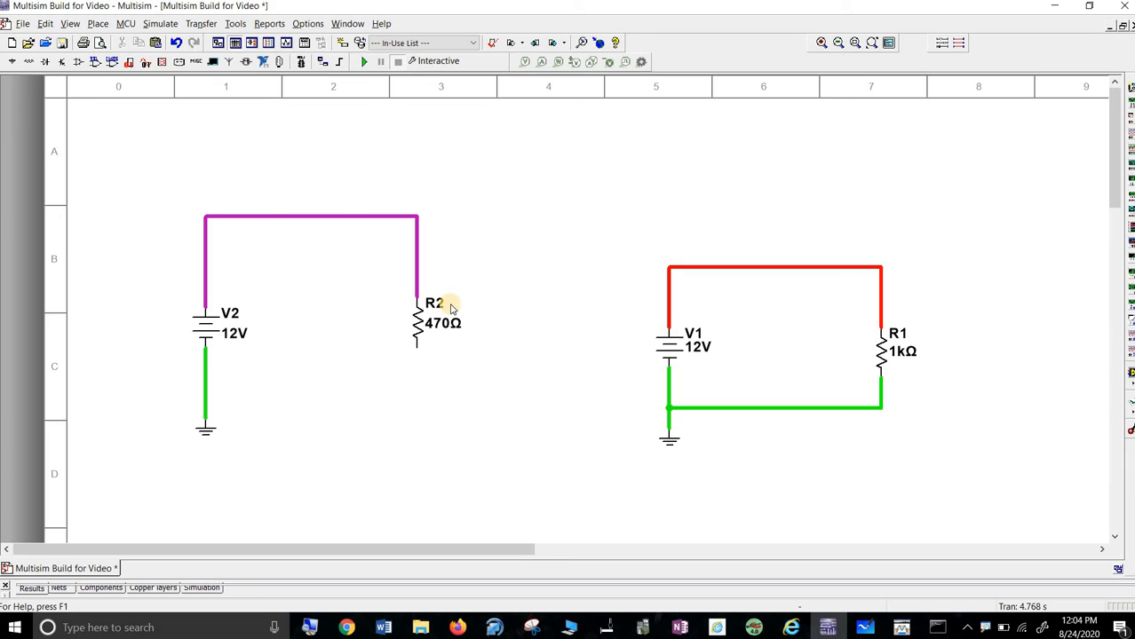
{"action": "right_click", "coordinate": [336, 215]}
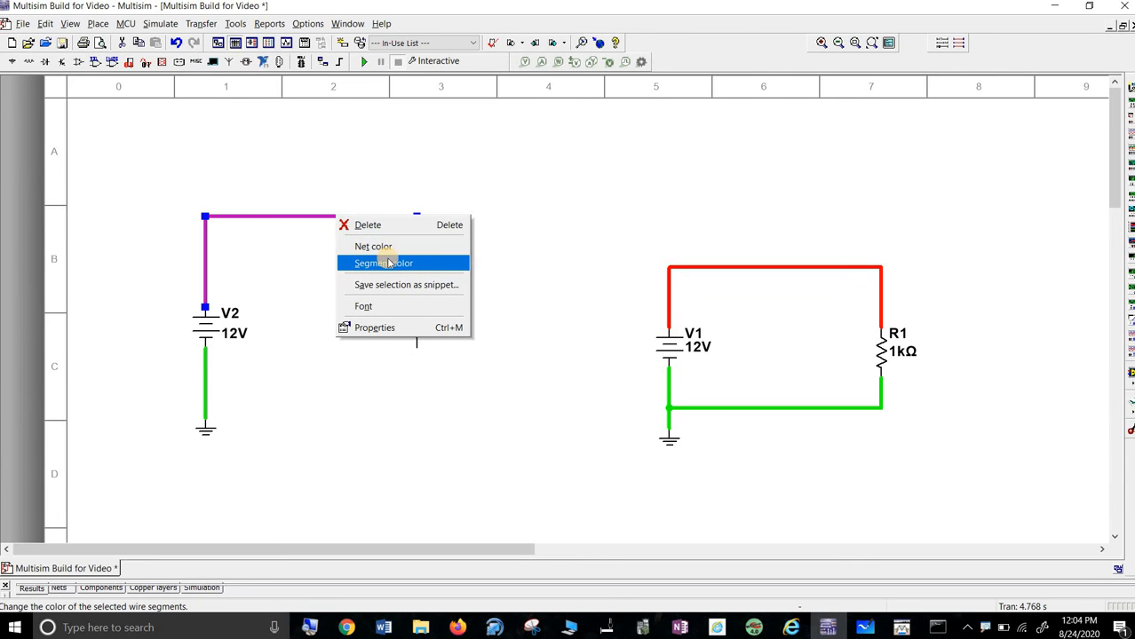
{"action": "left_click", "coordinate": [387, 250]}
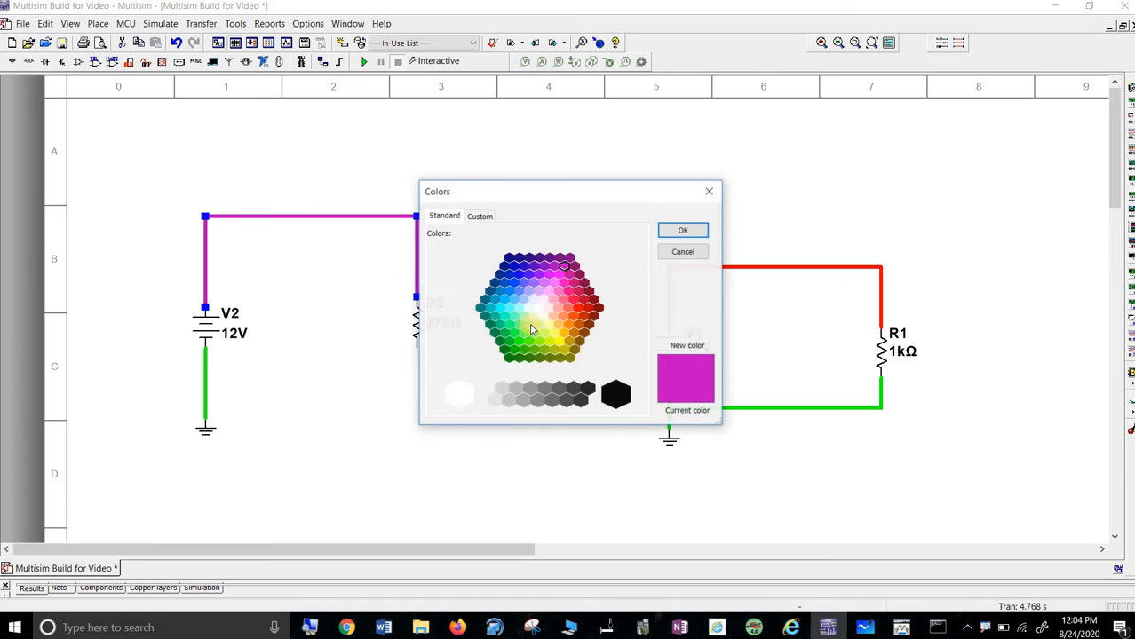
{"action": "left_click", "coordinate": [518, 342]}
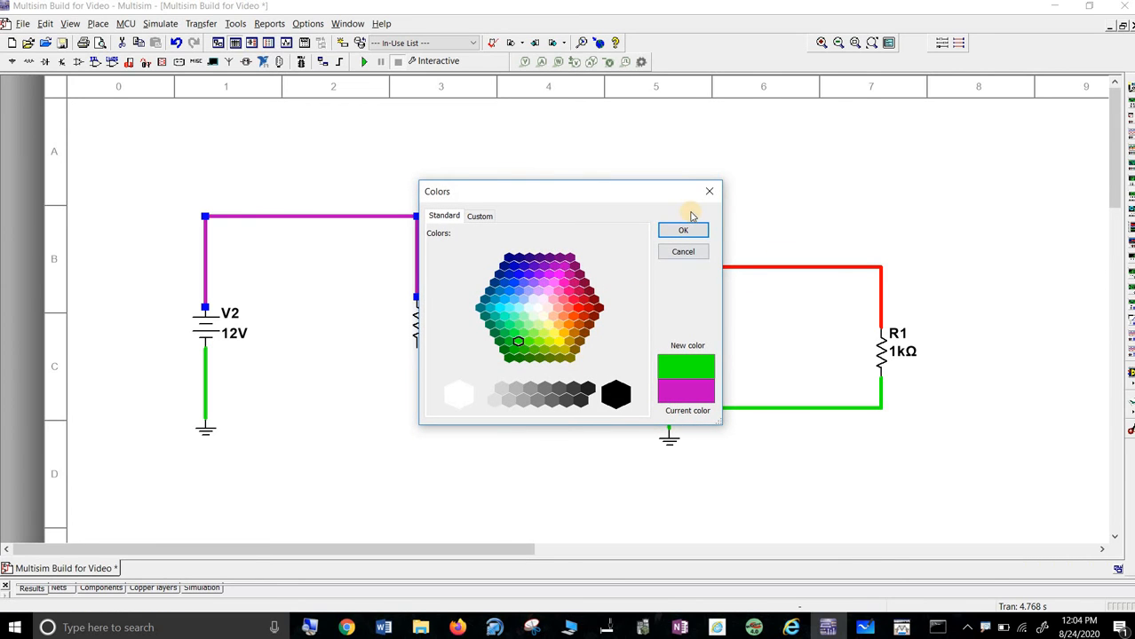
{"action": "left_click", "coordinate": [690, 231]}
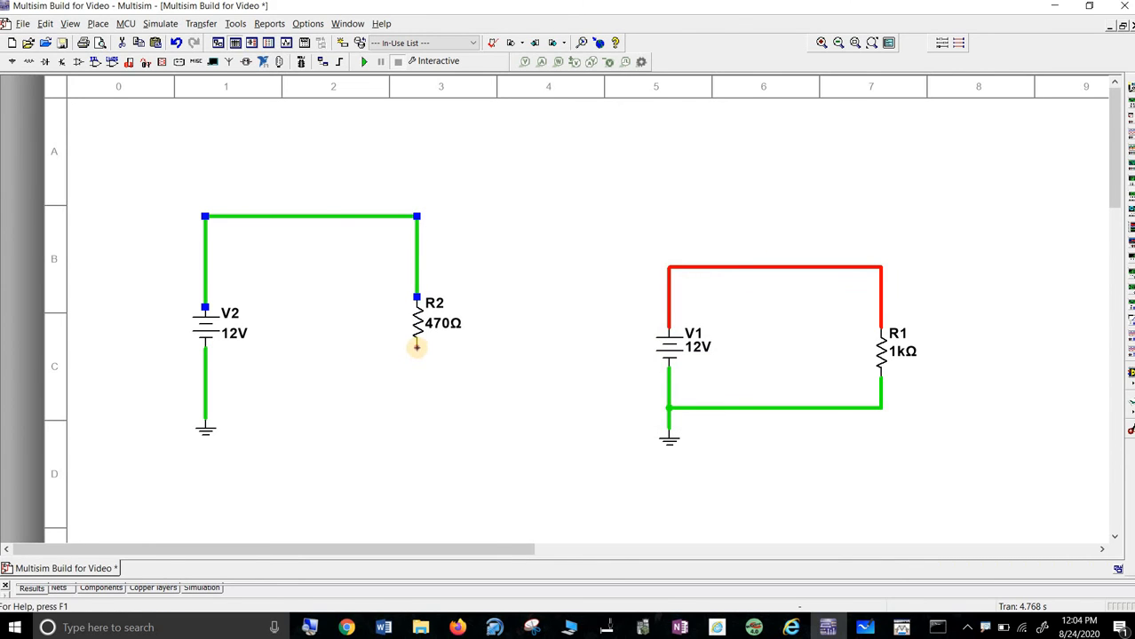
Wire R2's lower end to the wire between V2 and ground, and move the circuit's upper horizontal wire slightly down.
{"action": "left_click", "coordinate": [417, 347]}
{"action": "left_click", "coordinate": [205, 387]}
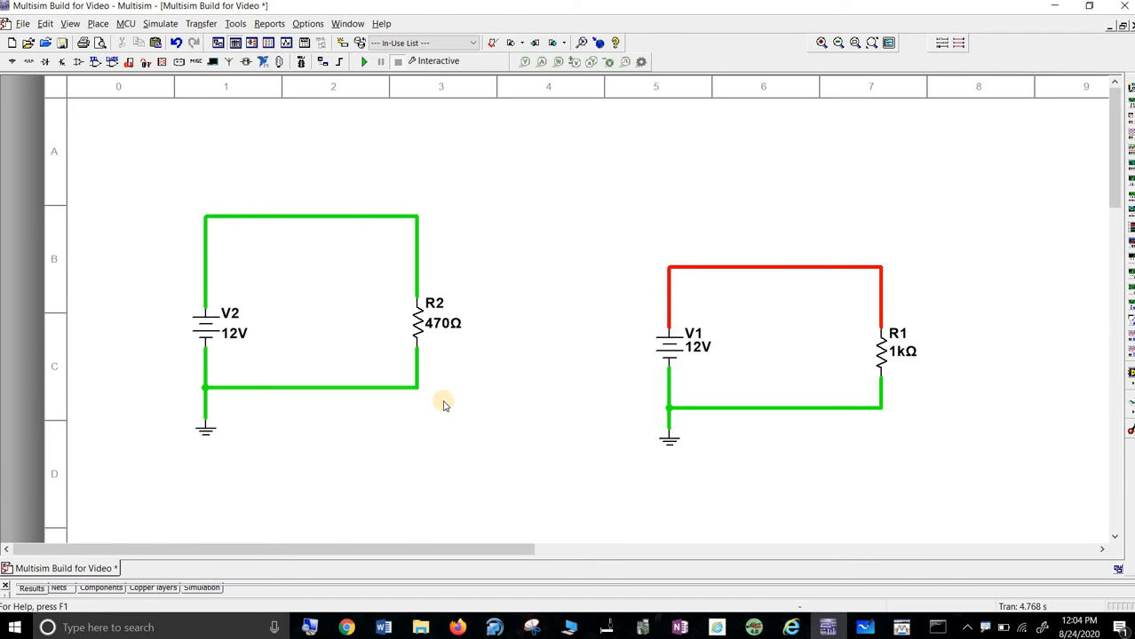
{"action": "left_click", "coordinate": [331, 216]}
{"action": "left_click_drag", "start_coordinate": [331, 216], "coordinate": [323, 245]}
{"action": "left_click", "coordinate": [556, 274]}
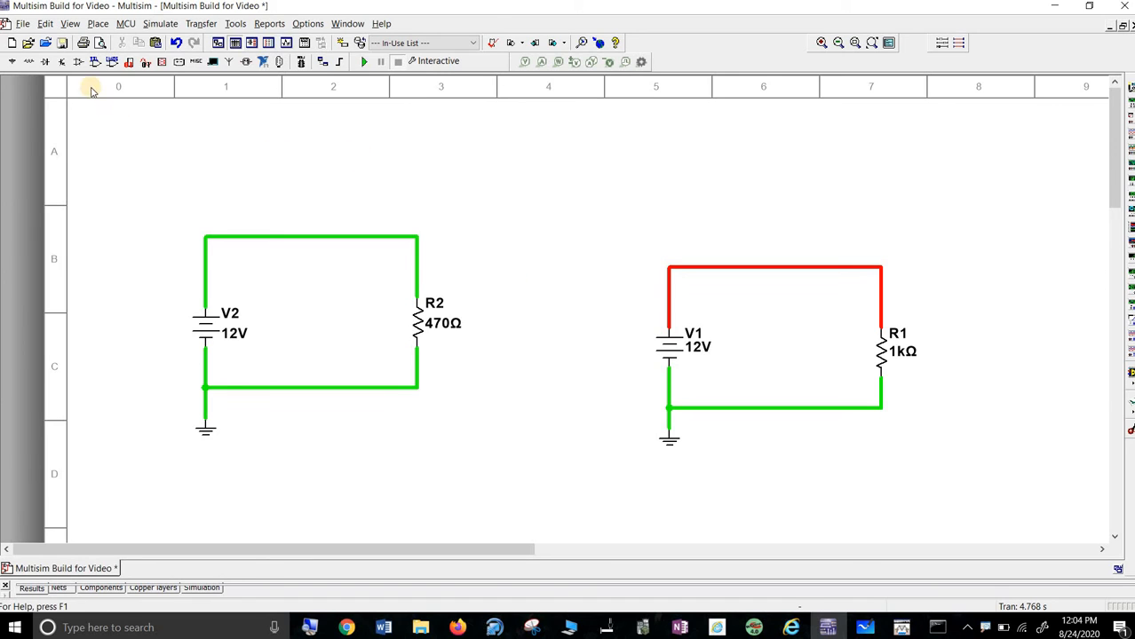
Display the Measurement components toolbar.
{"action": "left_click", "coordinate": [70, 24]}
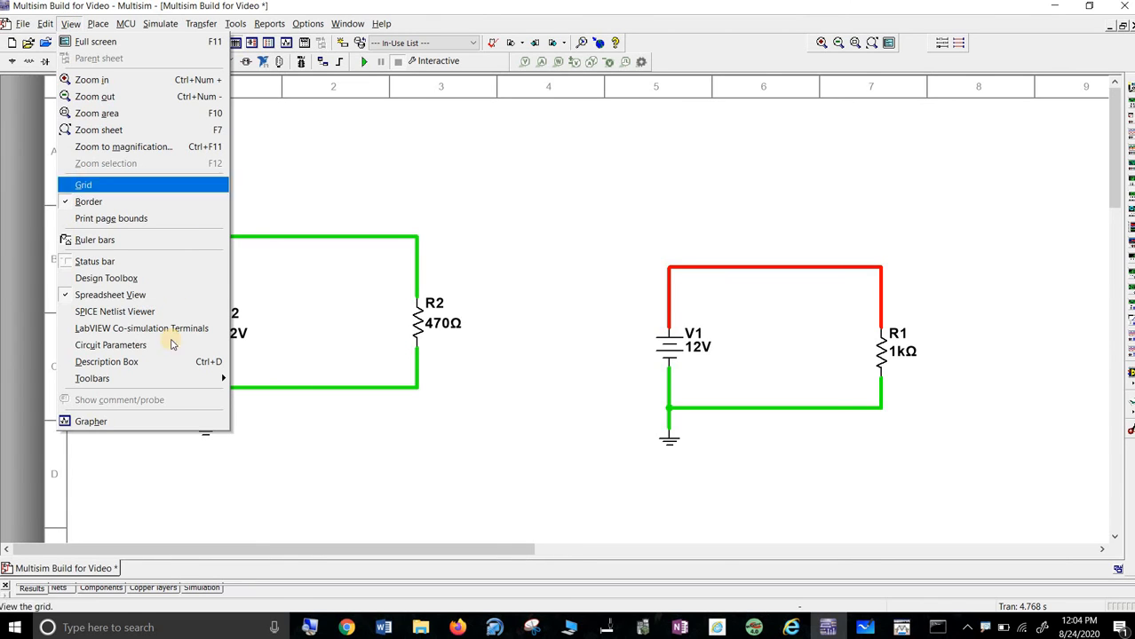
{"action": "mouse_move", "coordinate": [144, 381]}
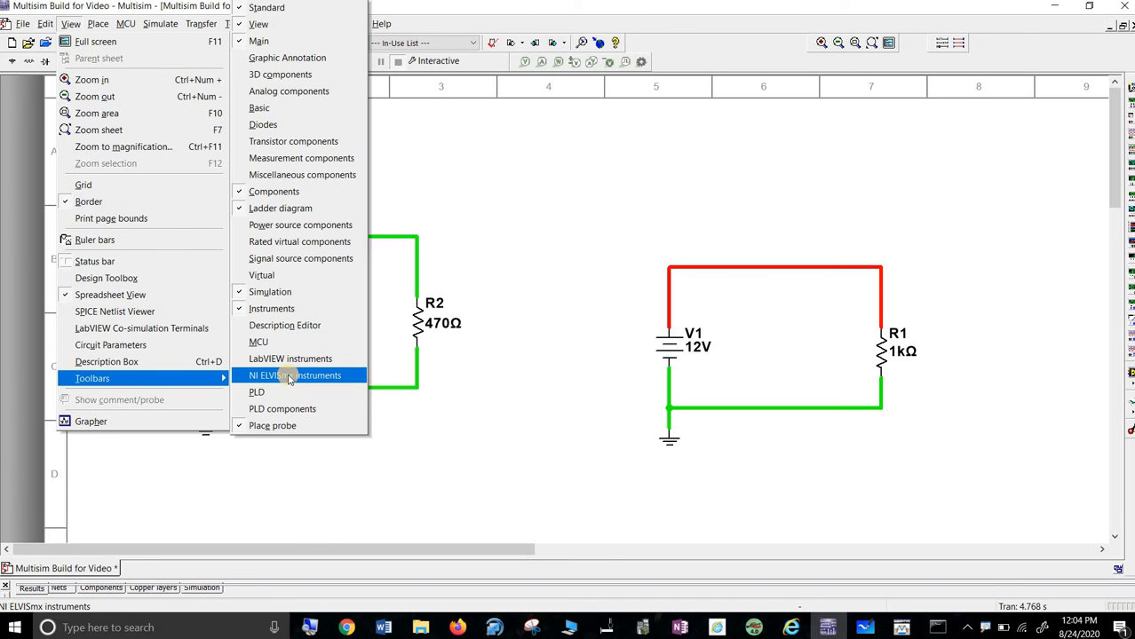
{"action": "left_click", "coordinate": [307, 158]}
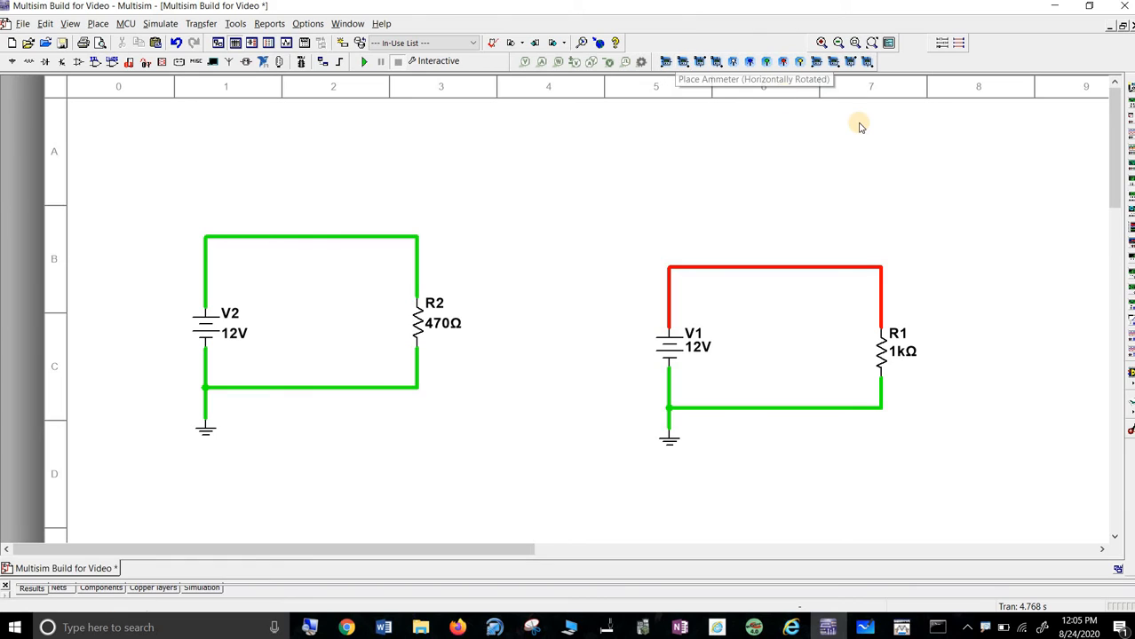
Place a vertical voltmeter beside R2 and wire it in parallel across the resistor.
{"action": "left_click", "coordinate": [851, 64]}
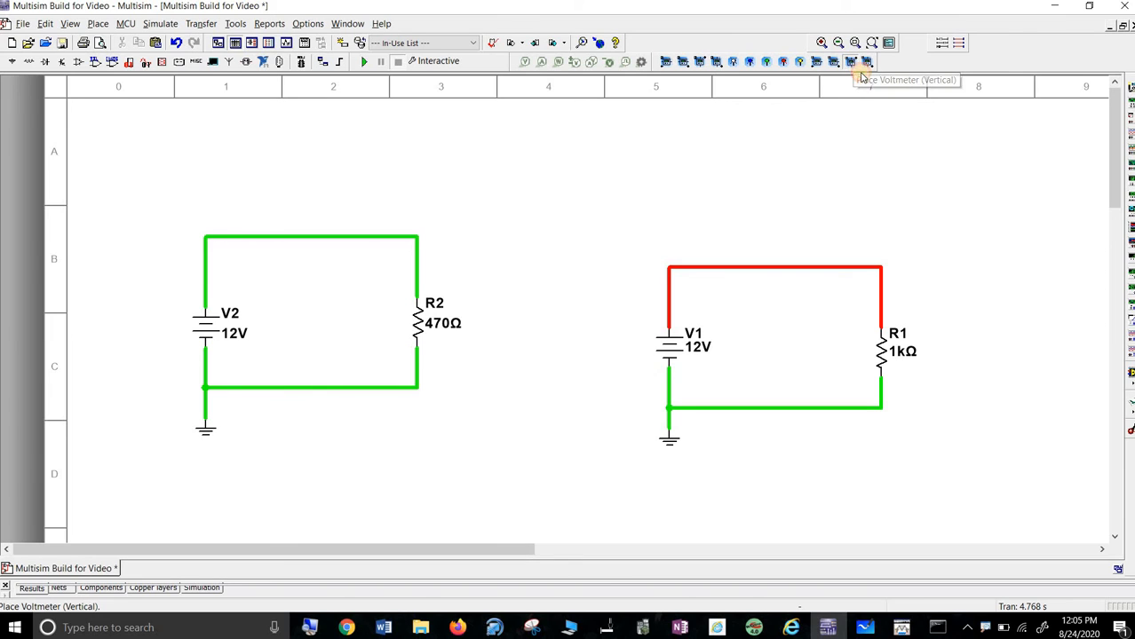
{"action": "left_click", "coordinate": [524, 350]}
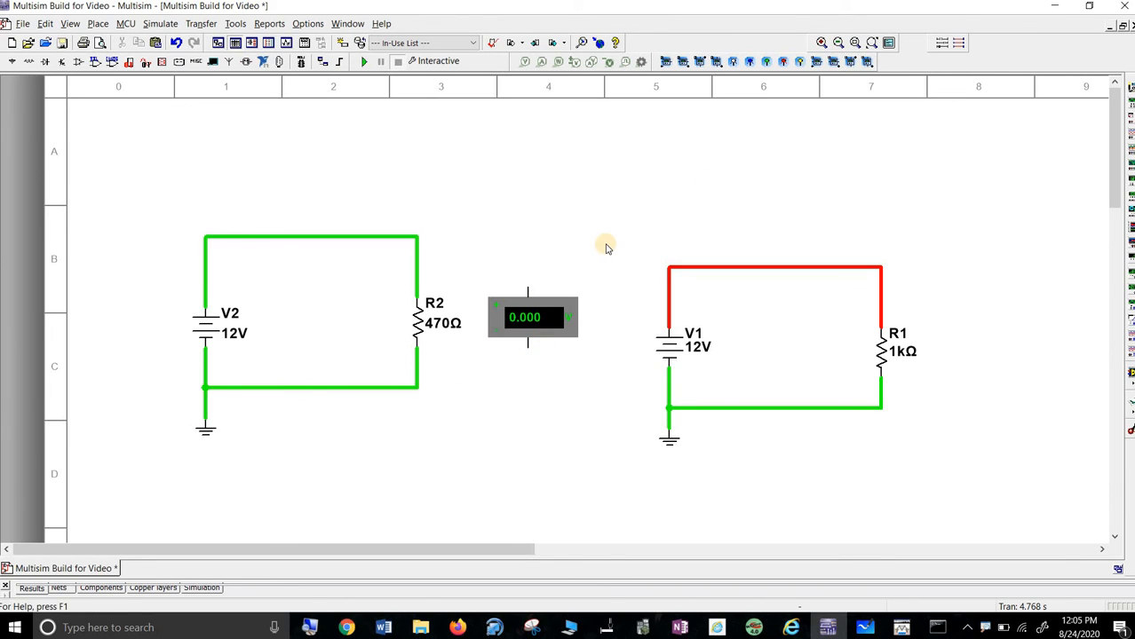
{"action": "left_click", "coordinate": [520, 270]}
{"action": "left_click", "coordinate": [417, 266]}
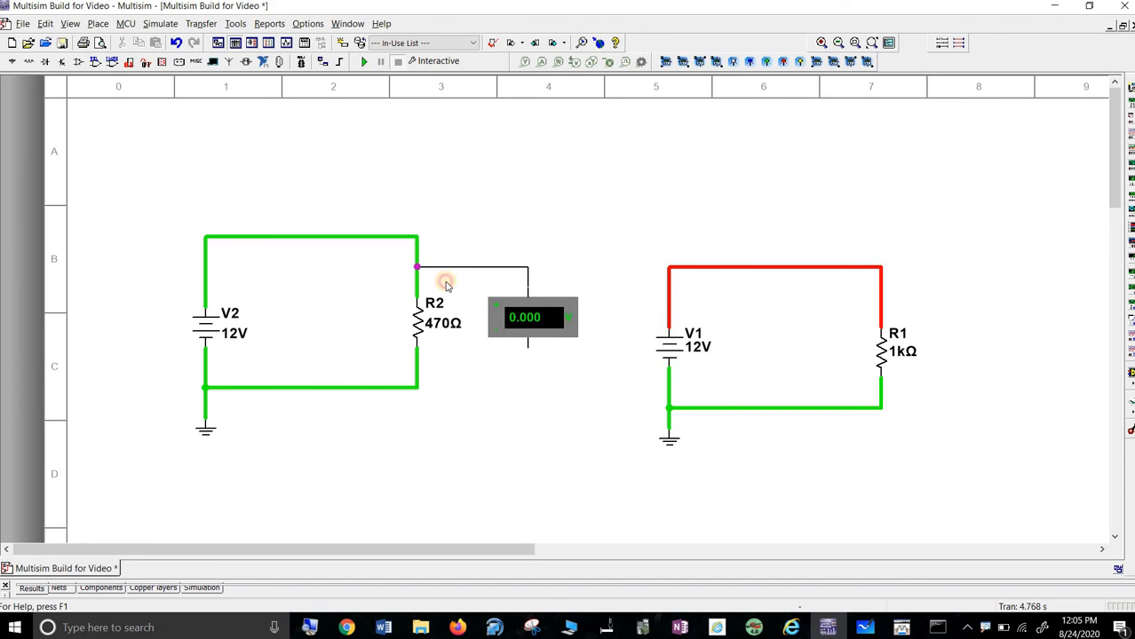
{"action": "left_click", "coordinate": [527, 348]}
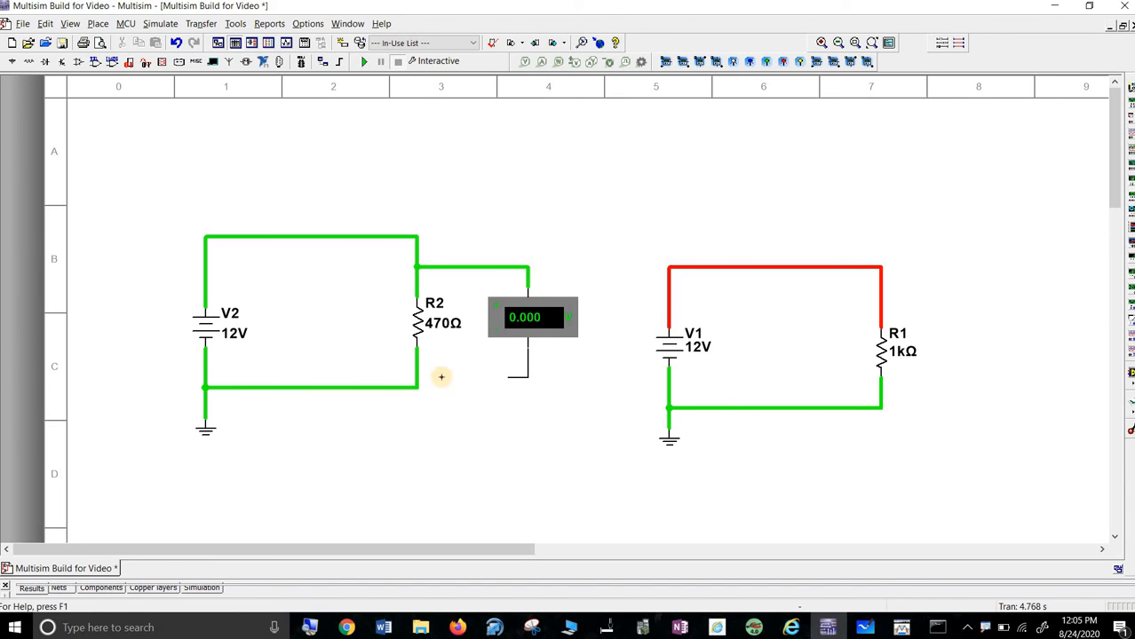
{"action": "left_click", "coordinate": [417, 366]}
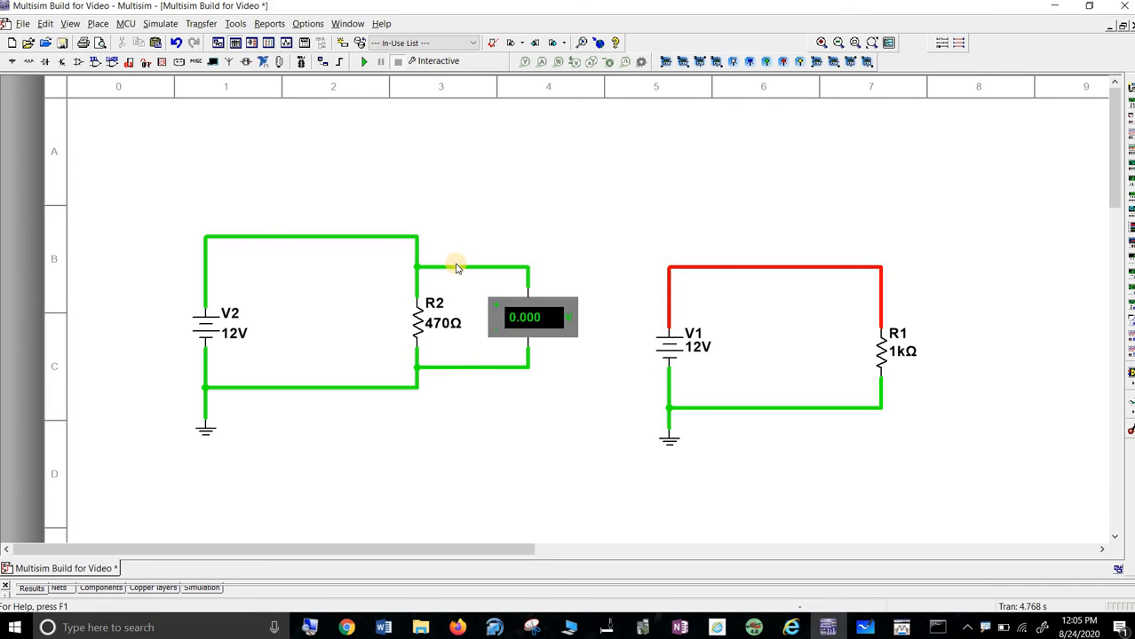
Set the color of the upper net joining V2, R2 and the voltmeter to black.
{"action": "left_click", "coordinate": [455, 269]}
{"action": "right_click", "coordinate": [455, 268]}
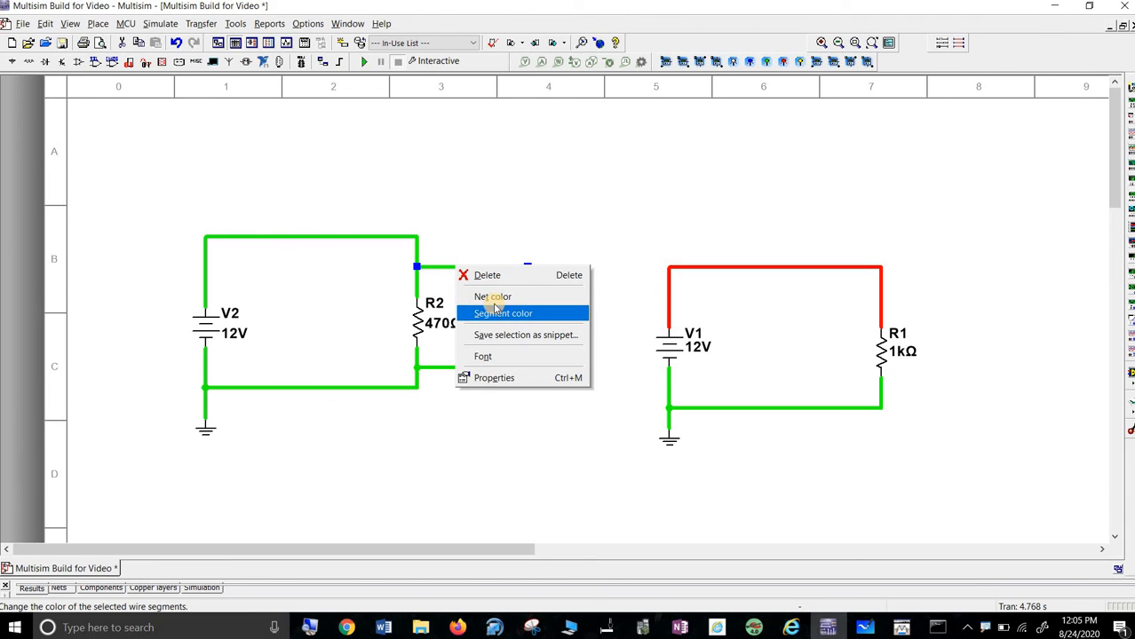
{"action": "left_click", "coordinate": [496, 298]}
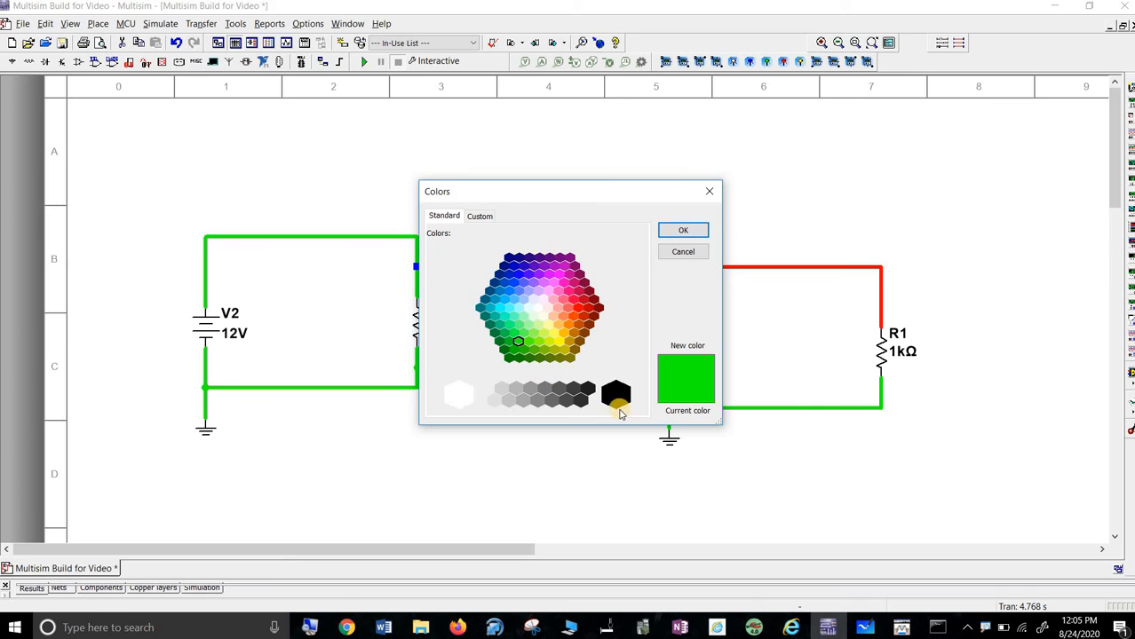
{"action": "left_click", "coordinate": [616, 393]}
{"action": "left_click", "coordinate": [683, 230]}
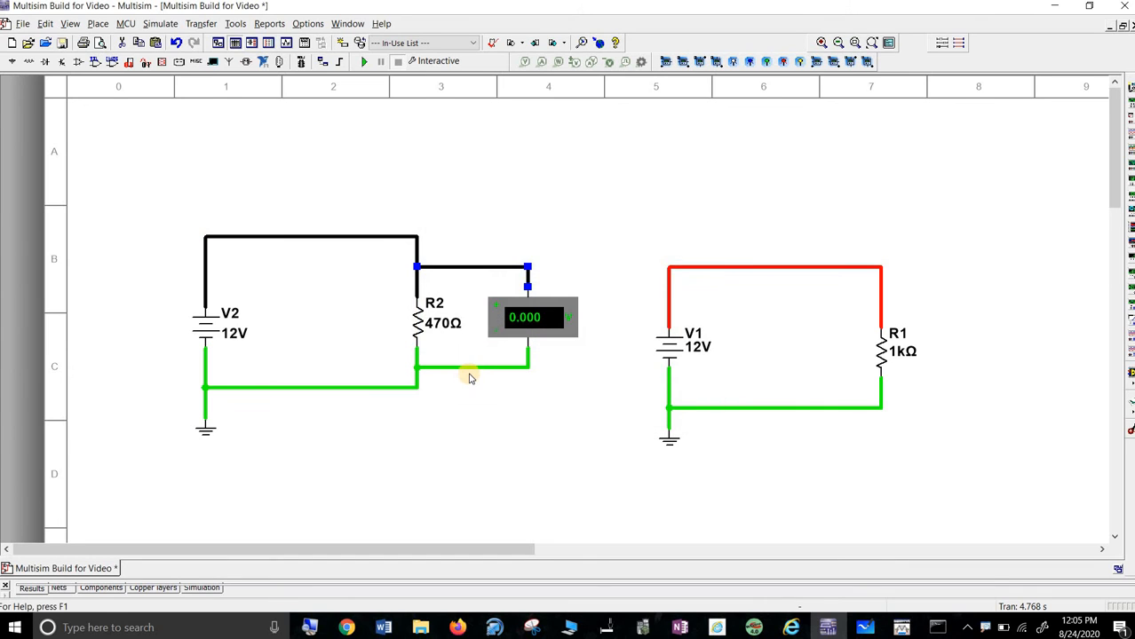
Set the segment color of the wire from the voltmeter's lower terminal to R2 to black.
{"action": "left_click", "coordinate": [470, 373]}
{"action": "right_click", "coordinate": [471, 368]}
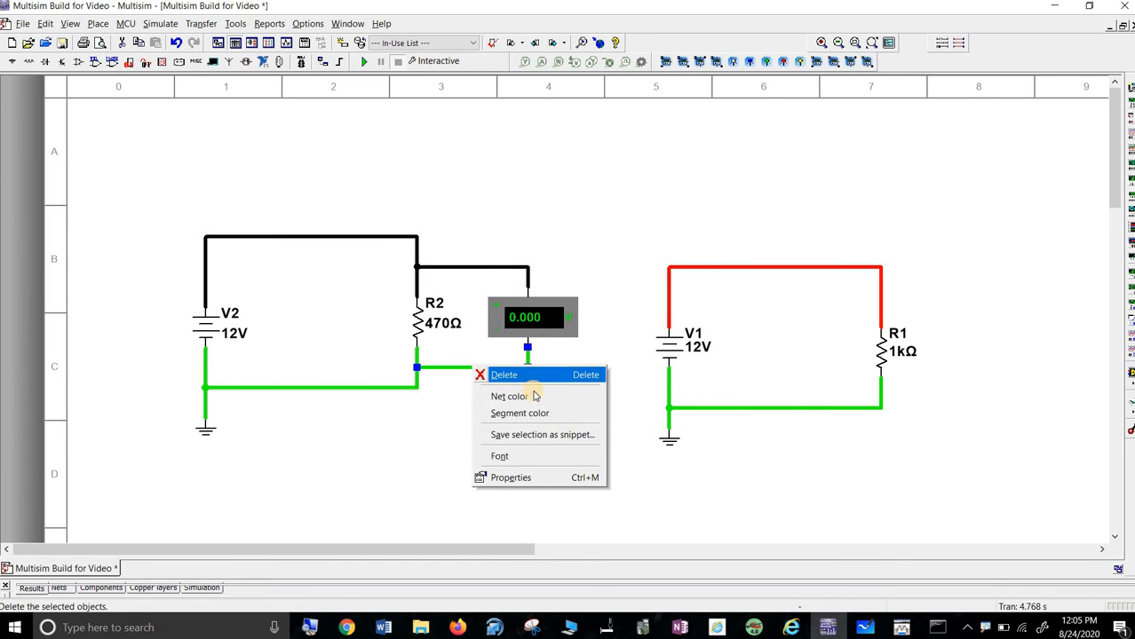
{"action": "left_click", "coordinate": [533, 413]}
{"action": "left_click", "coordinate": [615, 392]}
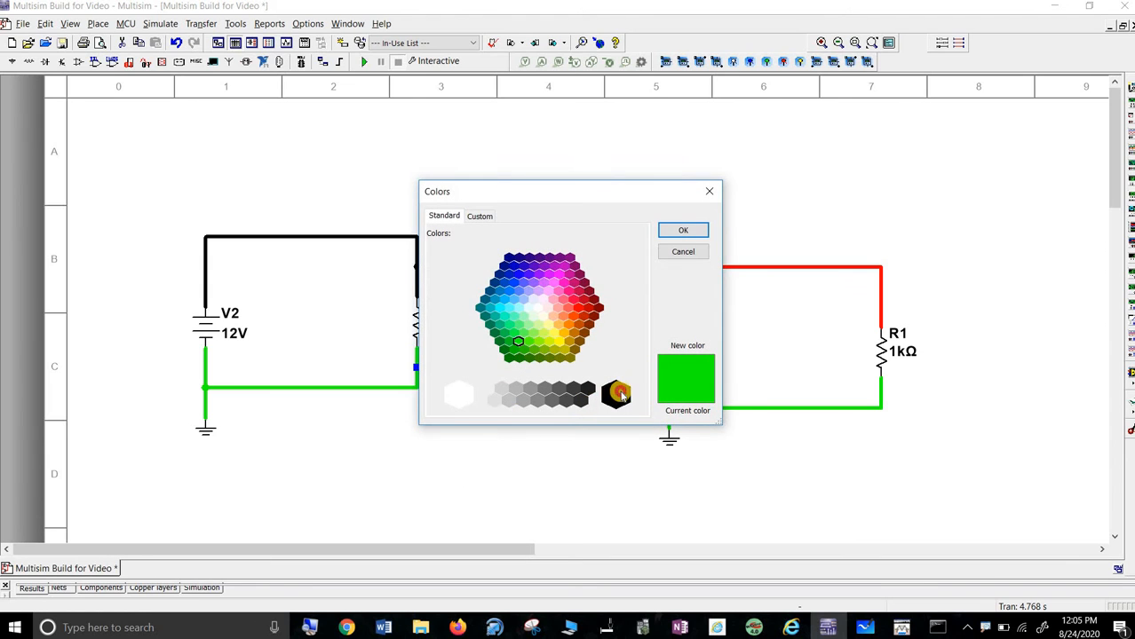
{"action": "left_click", "coordinate": [683, 231]}
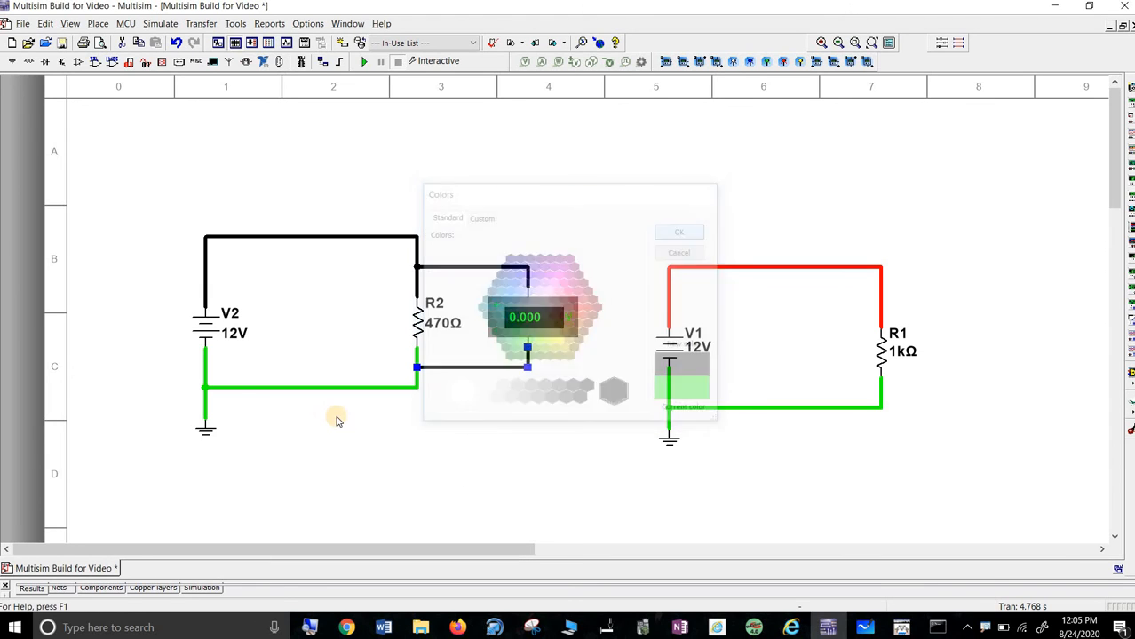
Set the segment color of the upper wire from V2 to the junction above R2 to green.
{"action": "left_click", "coordinate": [270, 237]}
{"action": "right_click", "coordinate": [269, 235]}
{"action": "left_click", "coordinate": [320, 283]}
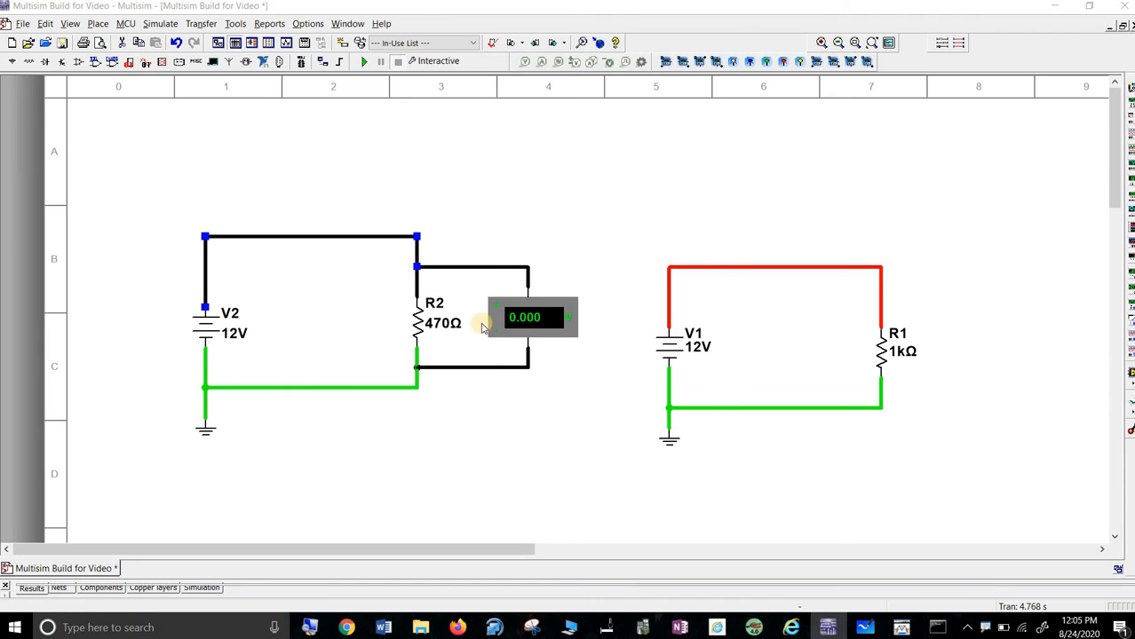
{"action": "left_click", "coordinate": [518, 342]}
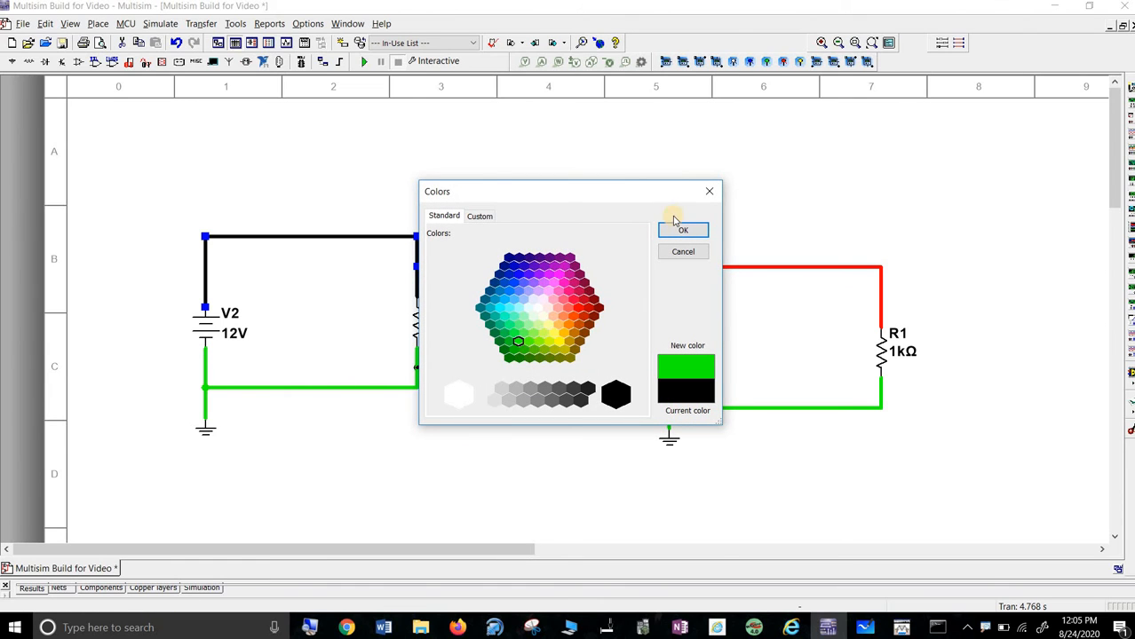
{"action": "left_click", "coordinate": [683, 230]}
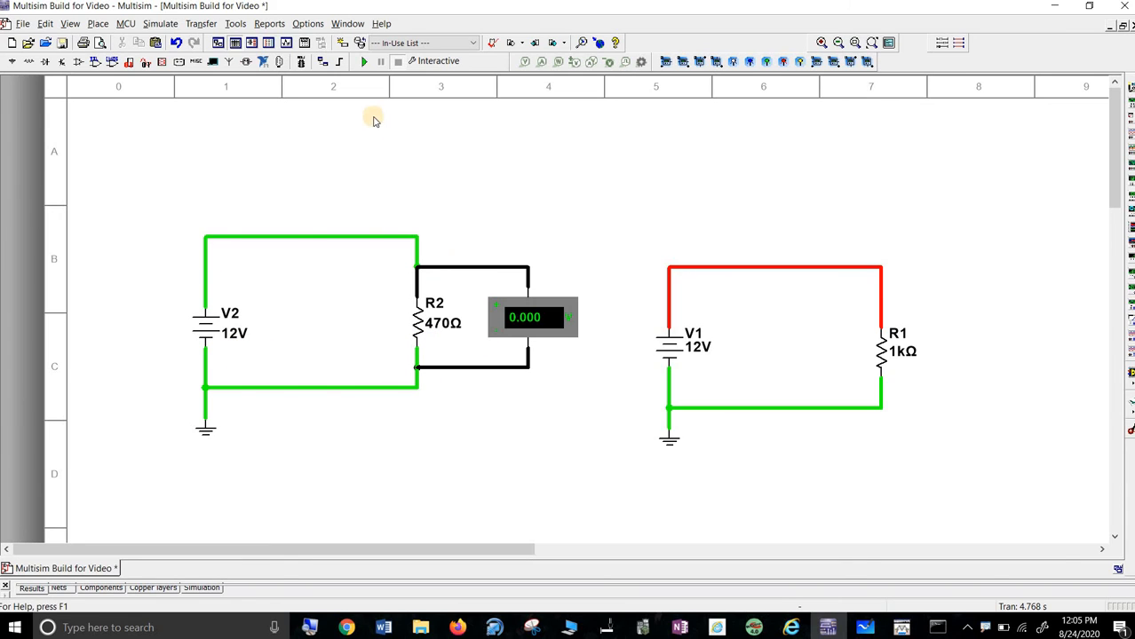
Start the interactive simulation and change R2's resistance to 600 Ω while it is running.
{"action": "left_click", "coordinate": [363, 65]}
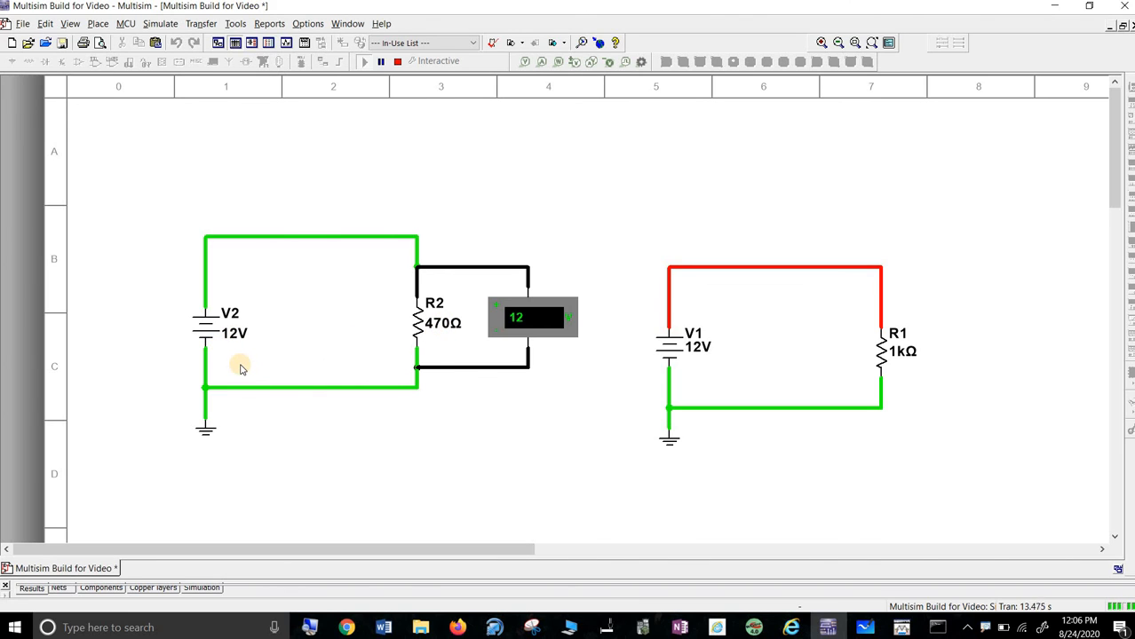
{"action": "double_click", "coordinate": [441, 325]}
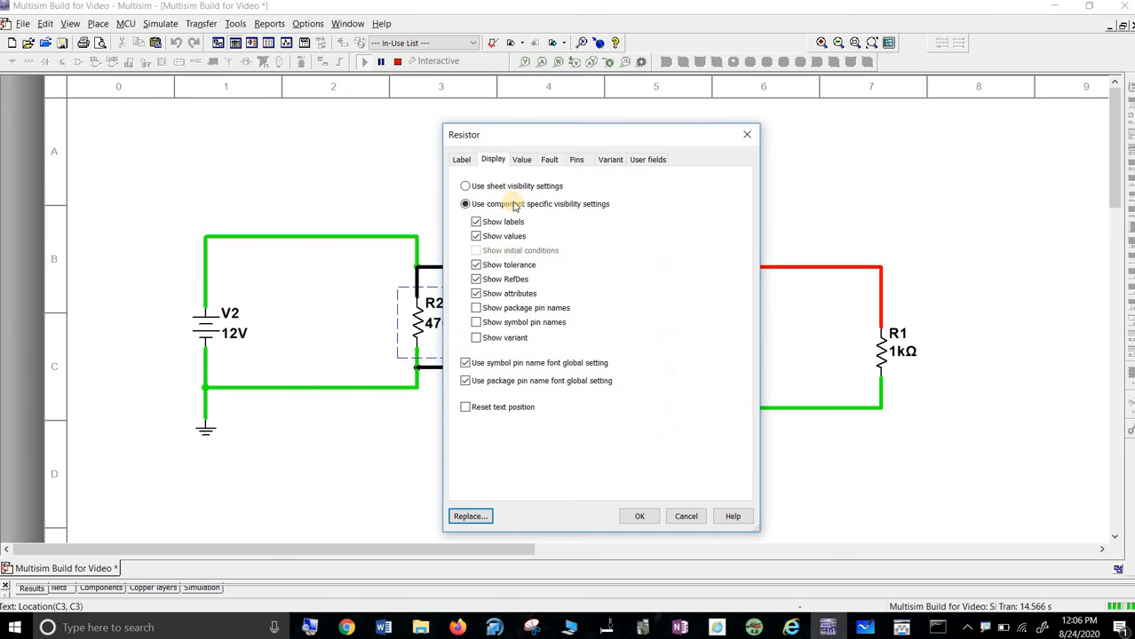
{"action": "left_click", "coordinate": [522, 160]}
{"action": "double_click", "coordinate": [579, 187]}
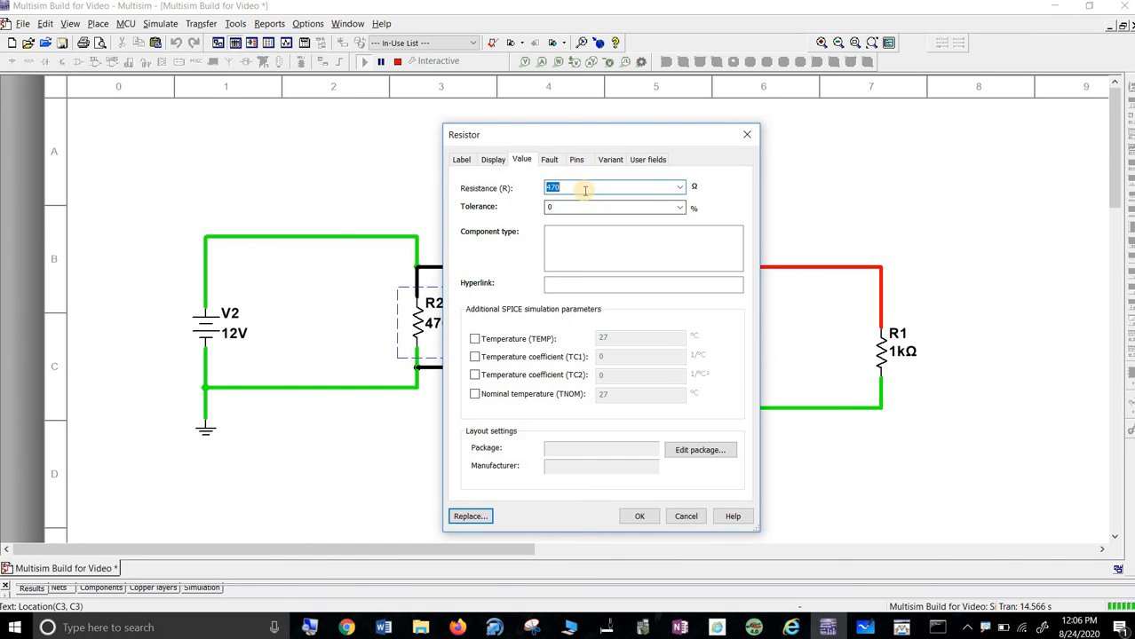
{"action": "type", "text": "600"}
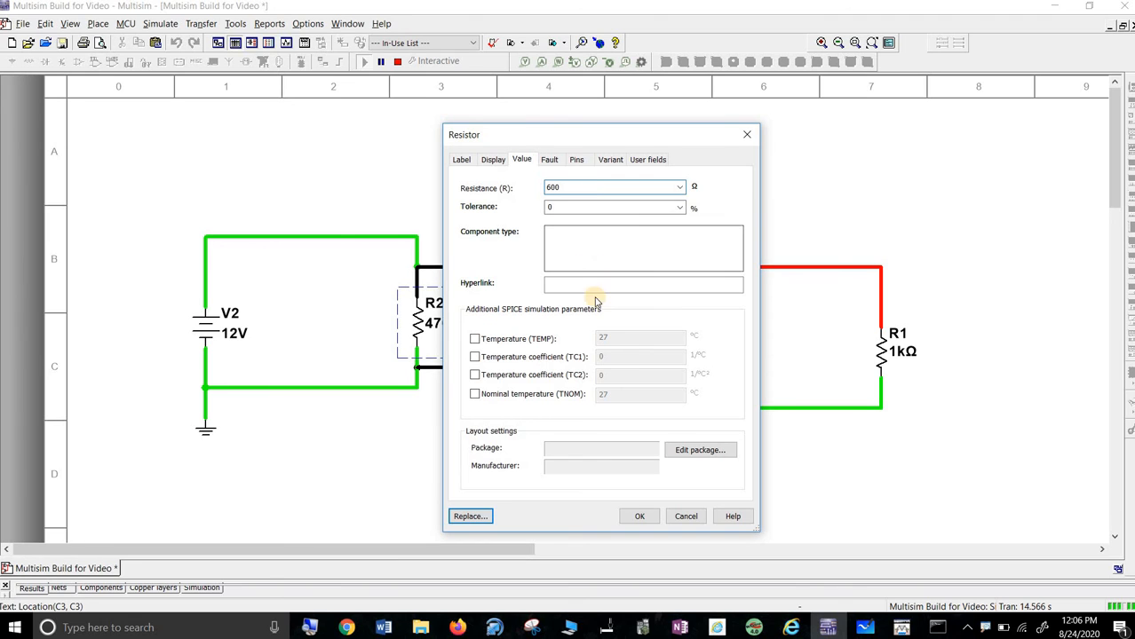
{"action": "left_click", "coordinate": [639, 516]}
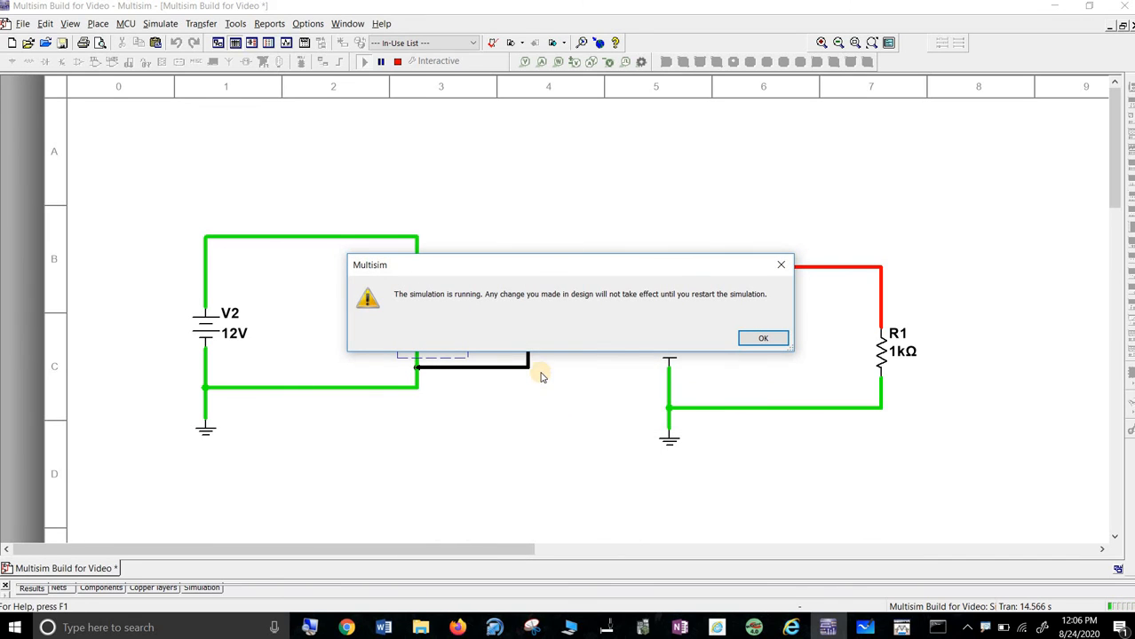
{"action": "left_click", "coordinate": [764, 340]}
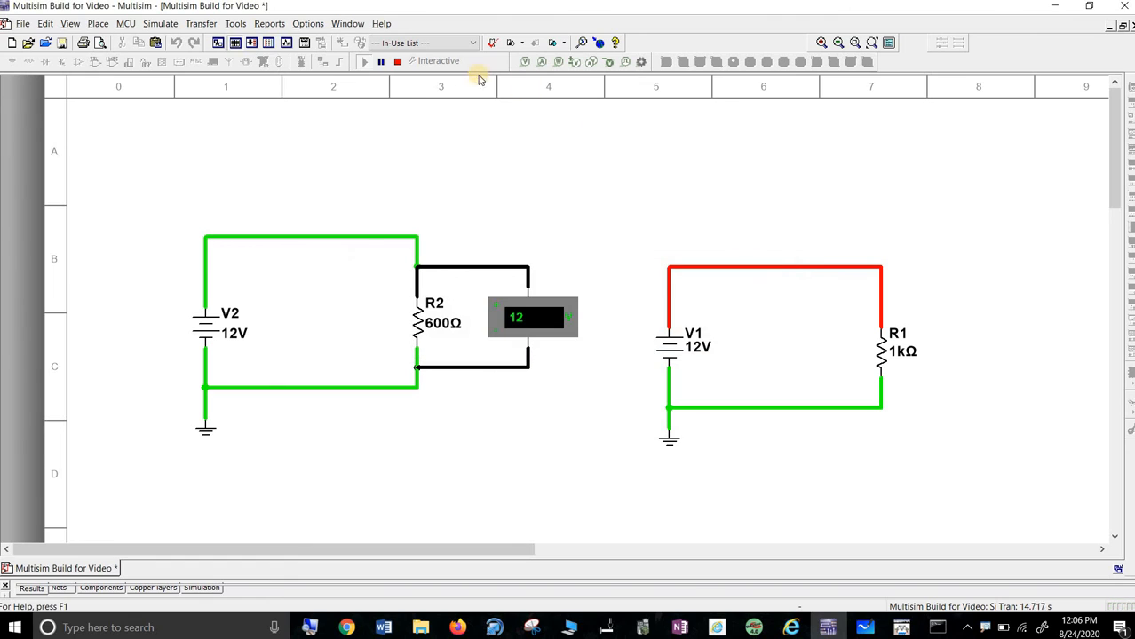
Restart the simulation to check the voltage across R2 with the changed resistance, and stop it.
{"action": "left_click", "coordinate": [397, 61]}
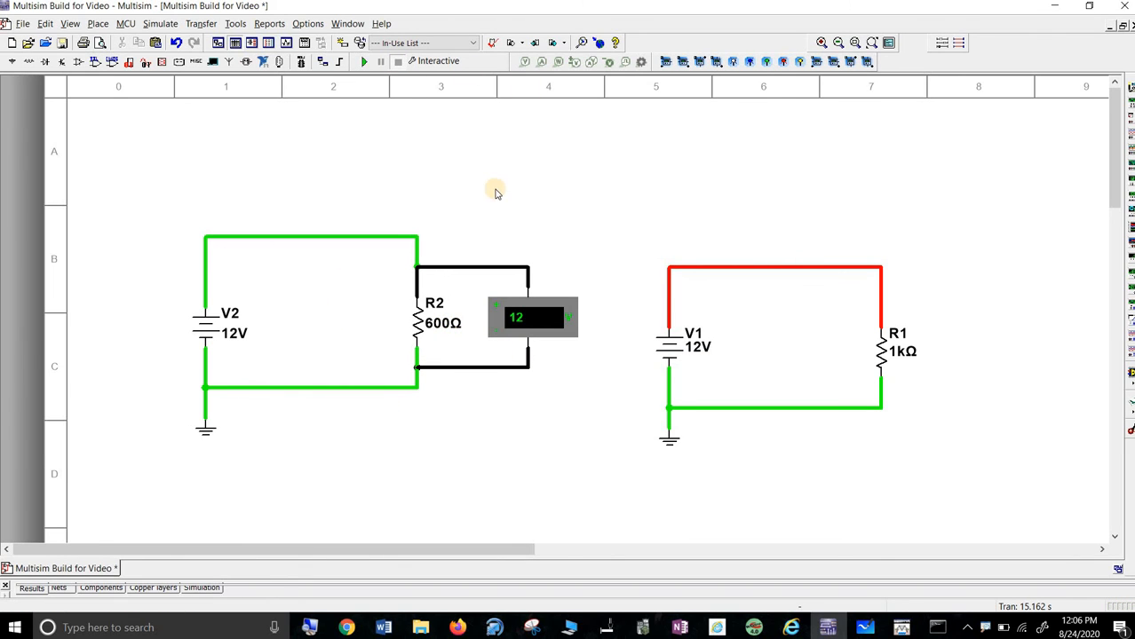
{"action": "left_click", "coordinate": [363, 62]}
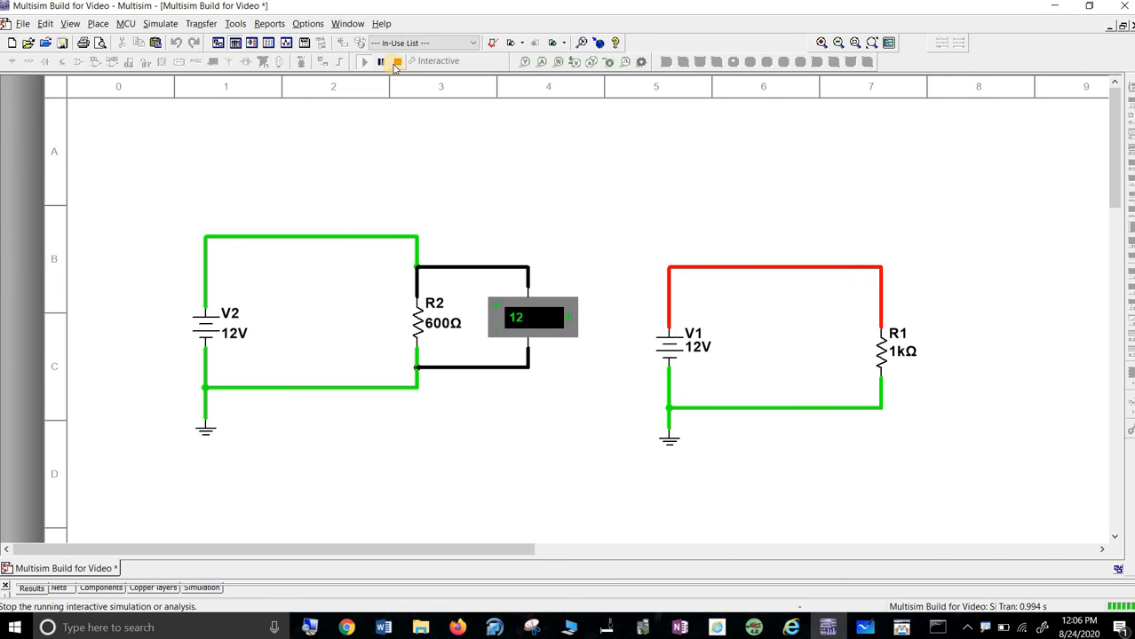
{"action": "left_click", "coordinate": [397, 61]}
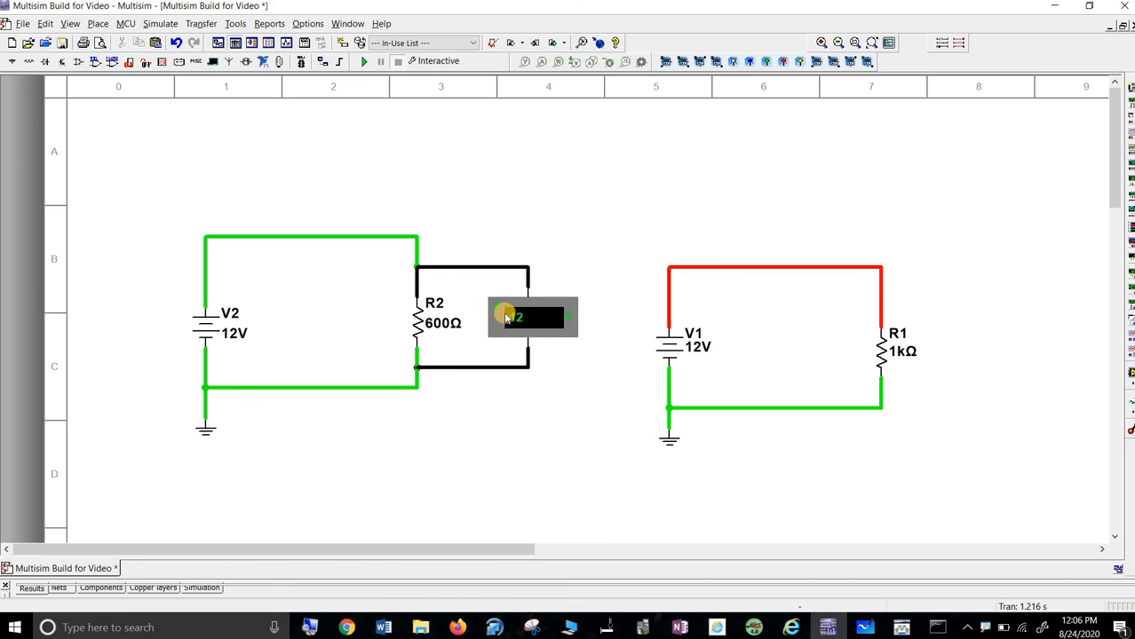
Insert a horizontal ammeter in series in the upper wire between V2 and R2, and run the simulation briefly to read the current.
{"action": "left_click", "coordinate": [664, 64]}
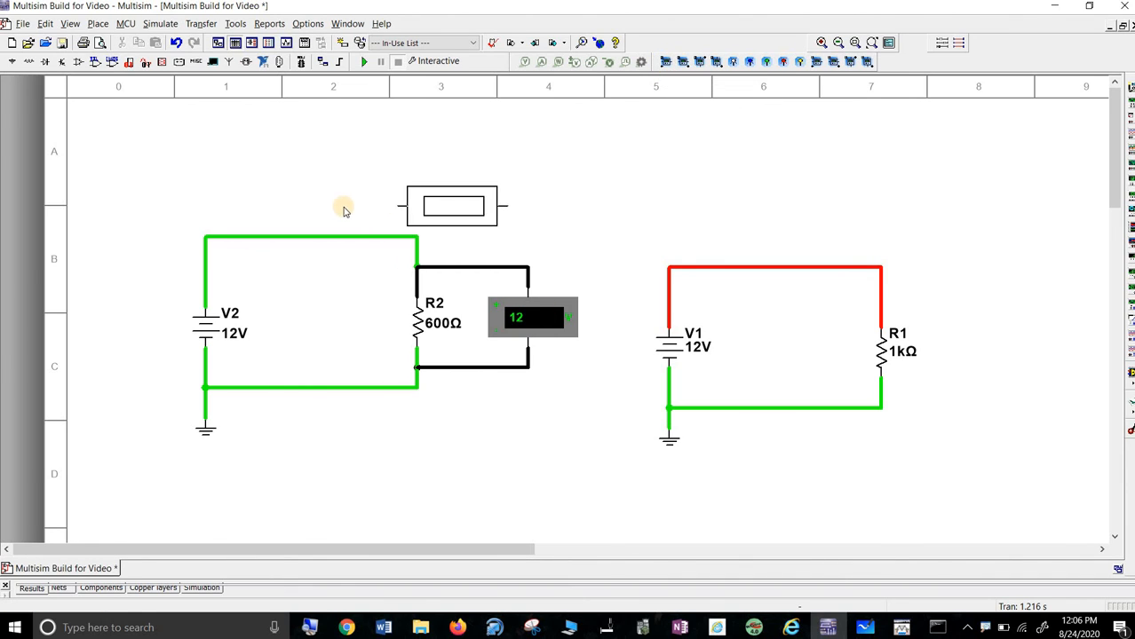
{"action": "left_click", "coordinate": [255, 238]}
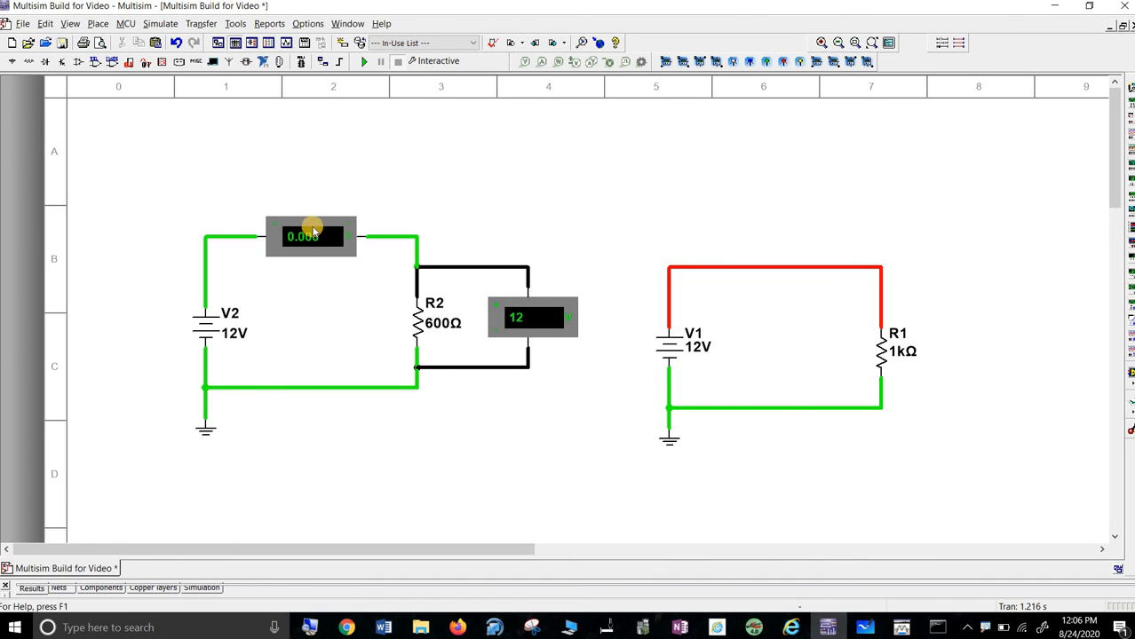
{"action": "mouse_move", "coordinate": [309, 237]}
{"action": "left_mouse_down"}
{"action": "mouse_move", "coordinate": [316, 160]}
{"action": "mouse_move", "coordinate": [304, 233]}
{"action": "left_mouse_up"}
{"action": "left_click", "coordinate": [458, 228]}
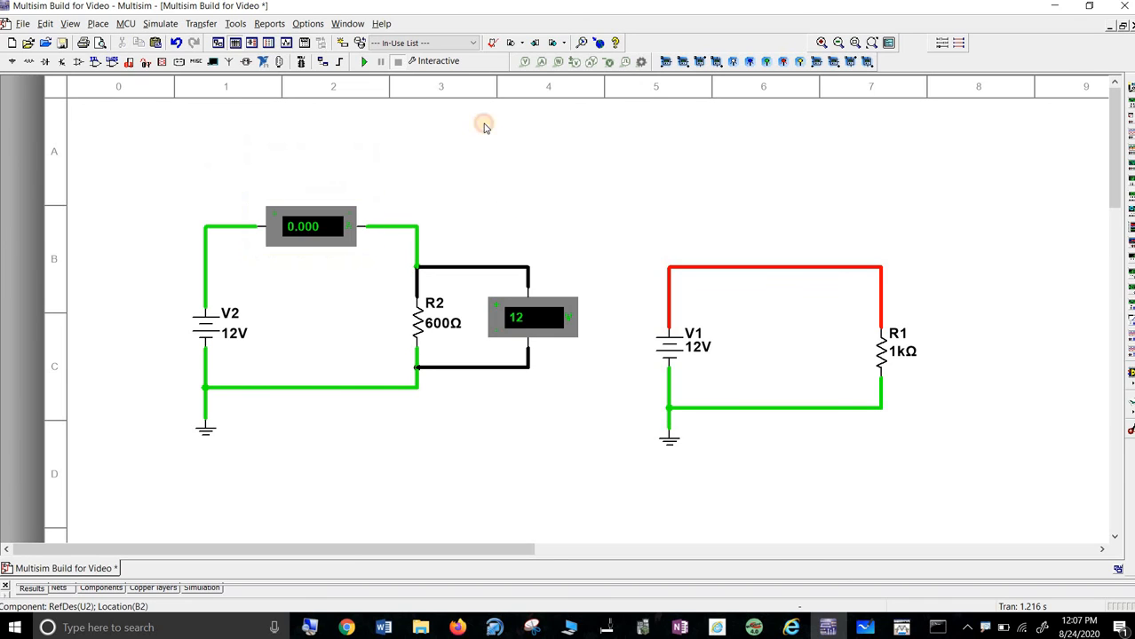
{"action": "left_click", "coordinate": [364, 61]}
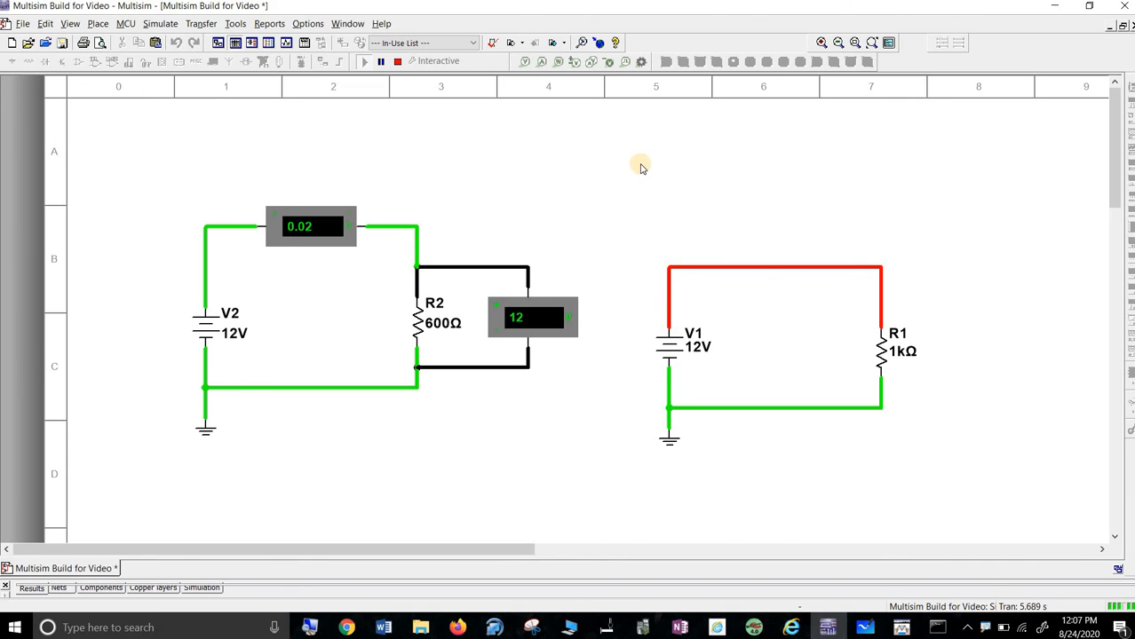
{"action": "left_click", "coordinate": [396, 63]}
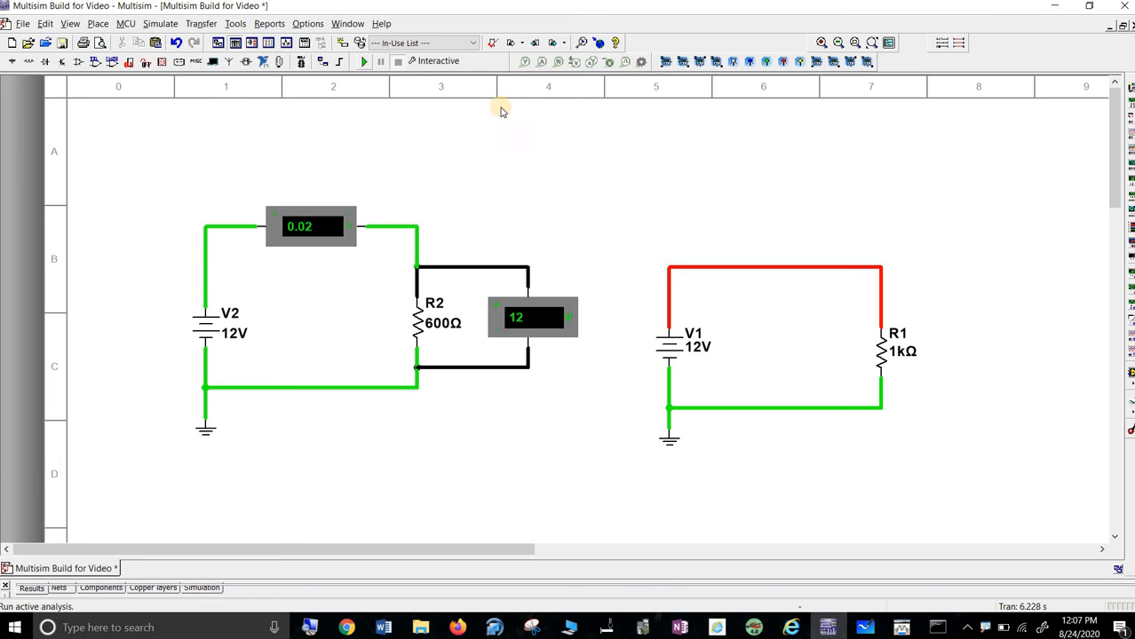
Place an indicator probe on the red wire between V1 and R1 and start the simulation.
{"action": "left_click", "coordinate": [733, 62]}
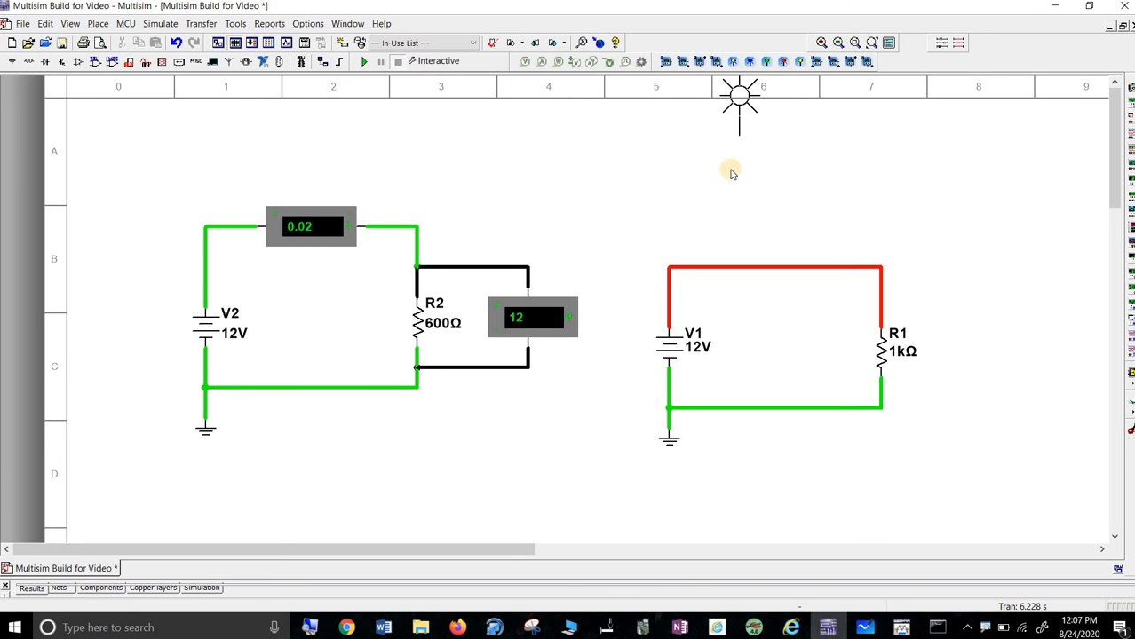
{"action": "left_click", "coordinate": [739, 265]}
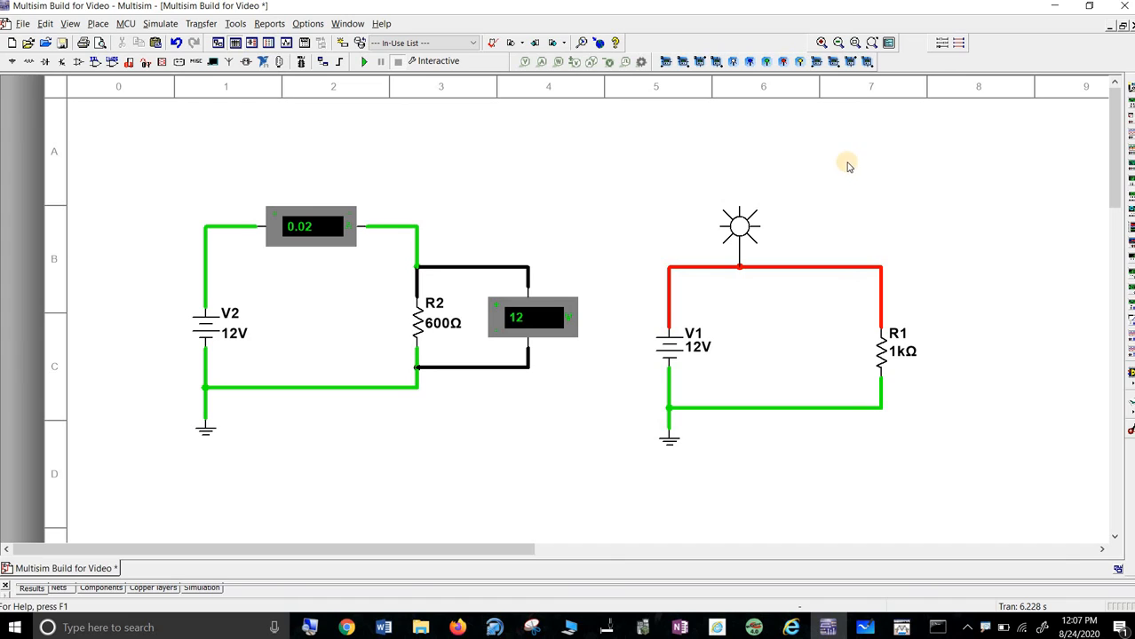
{"action": "left_click", "coordinate": [361, 64]}
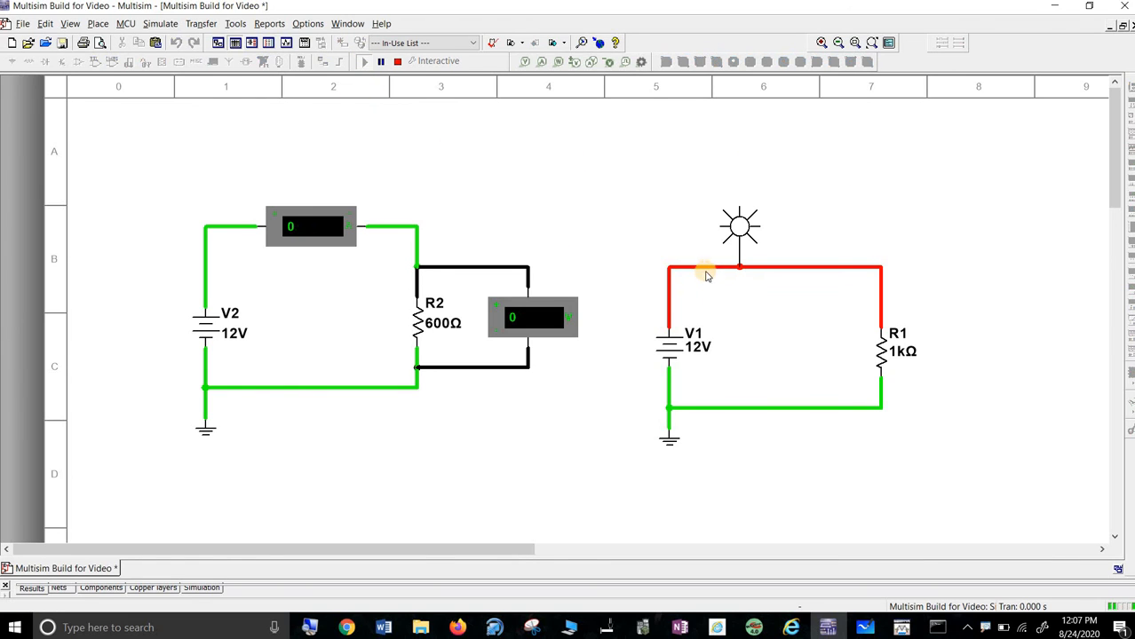